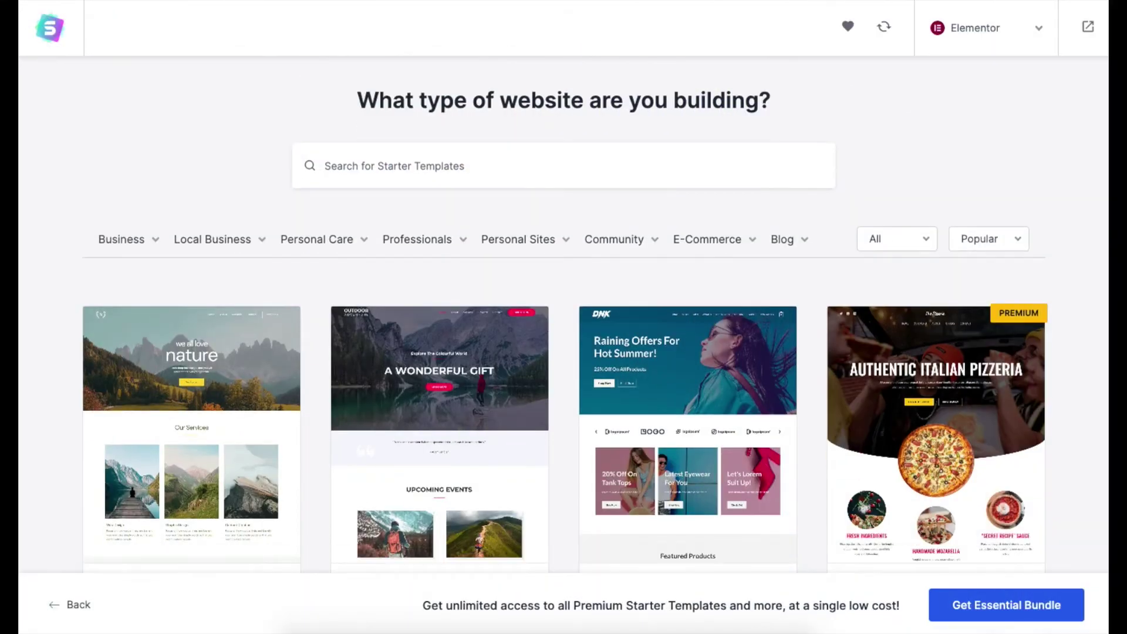
Browse the gallery of Elementor starter templates.
scroll(563, 323, down, 6)
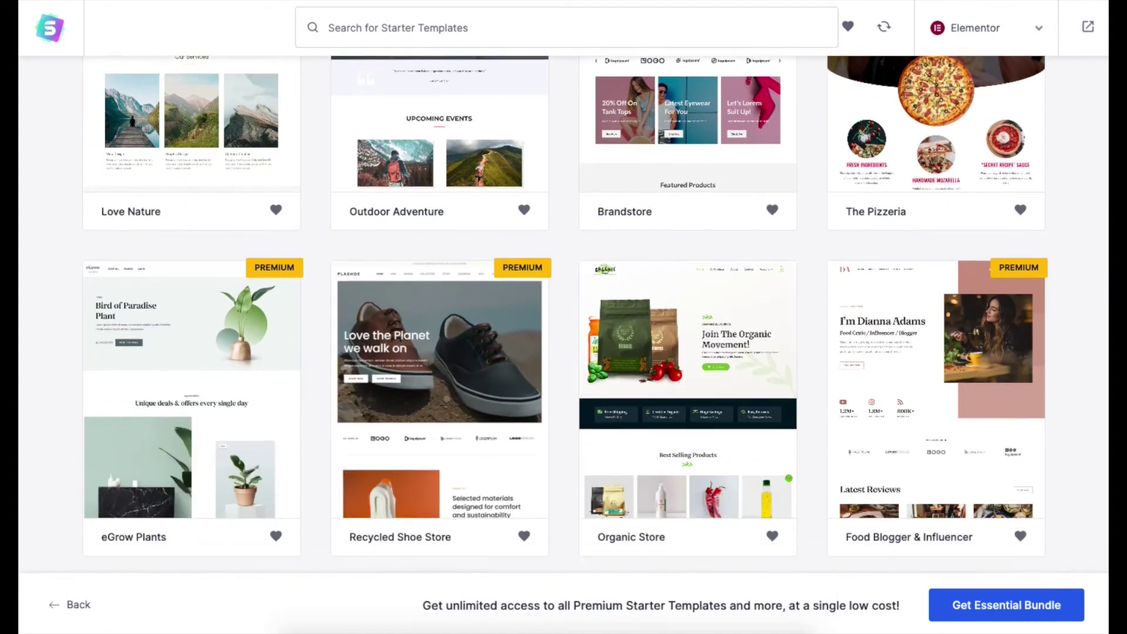
scroll(564, 323, down, 7)
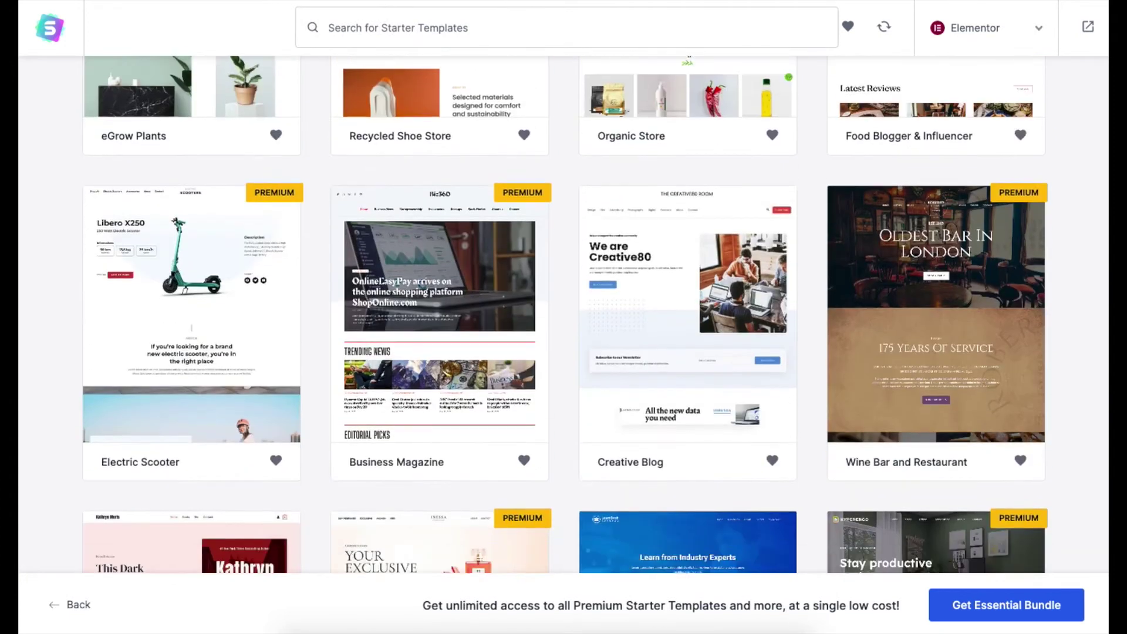
scroll(564, 323, down, 6)
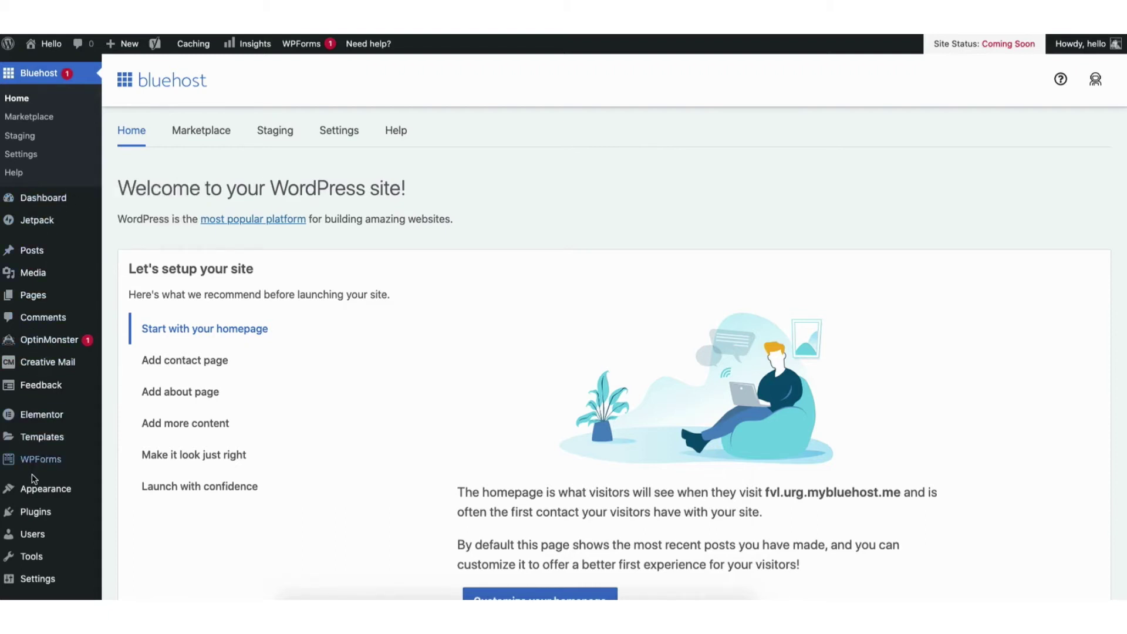
Open the WordPress site's themes page and go to the page for adding a new theme.
mouse_move(34, 494)
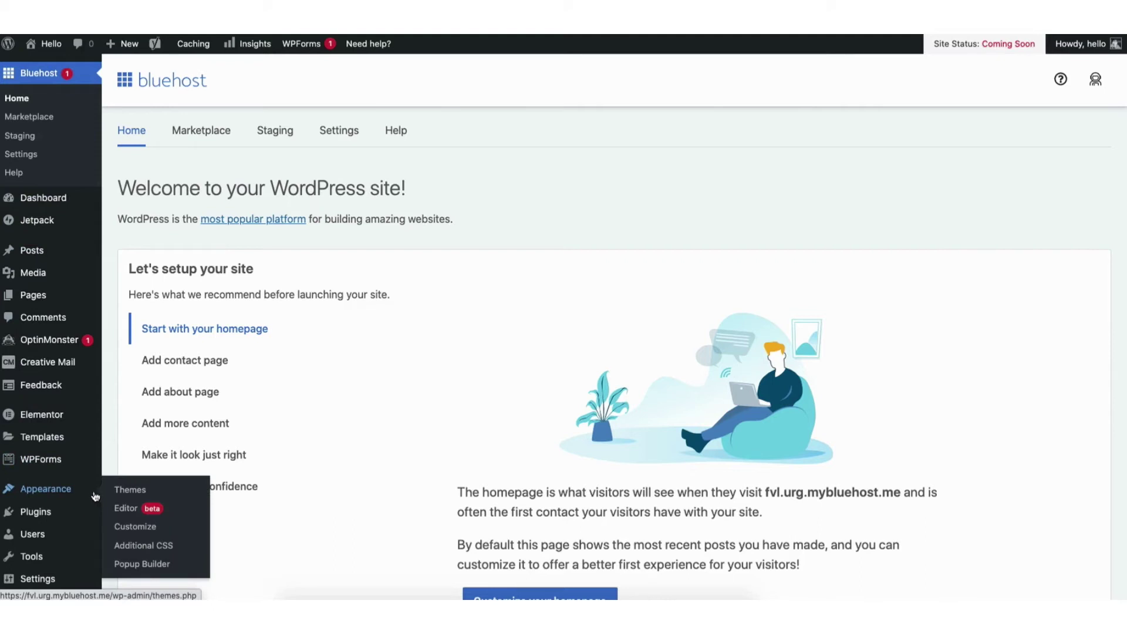
click(130, 493)
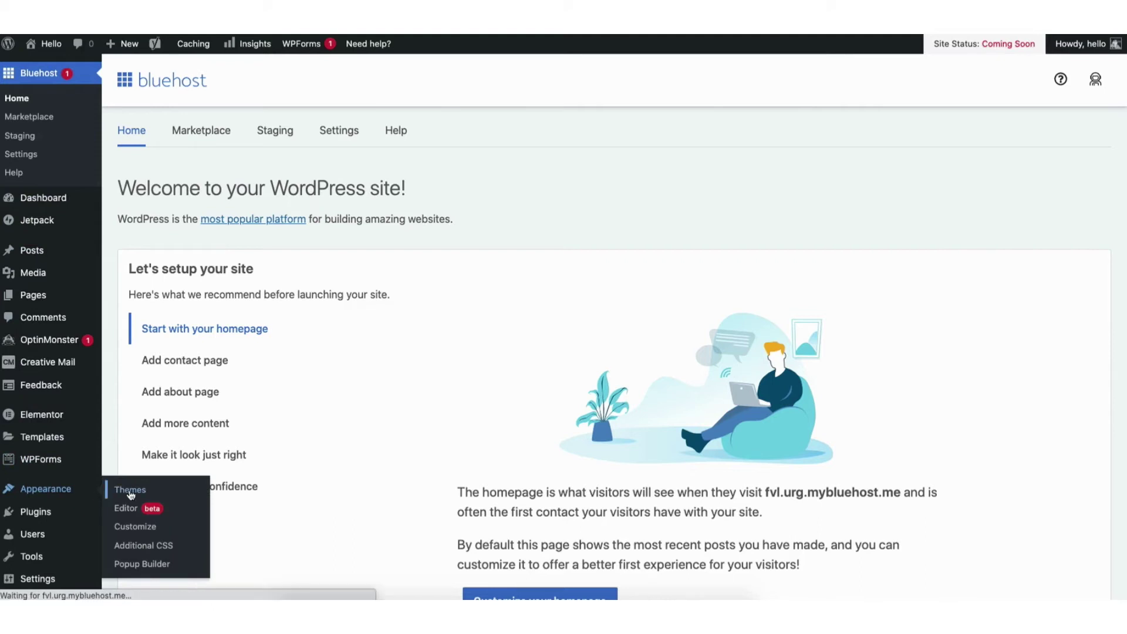
scroll(1125, 241, down, 4)
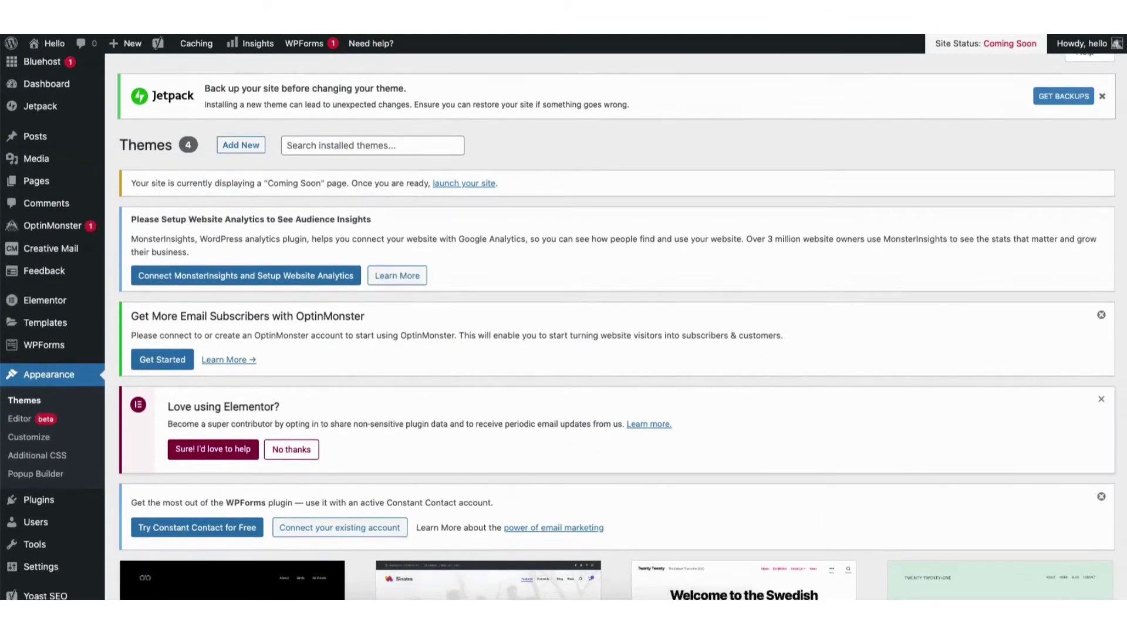
scroll(1125, 240, down, 5)
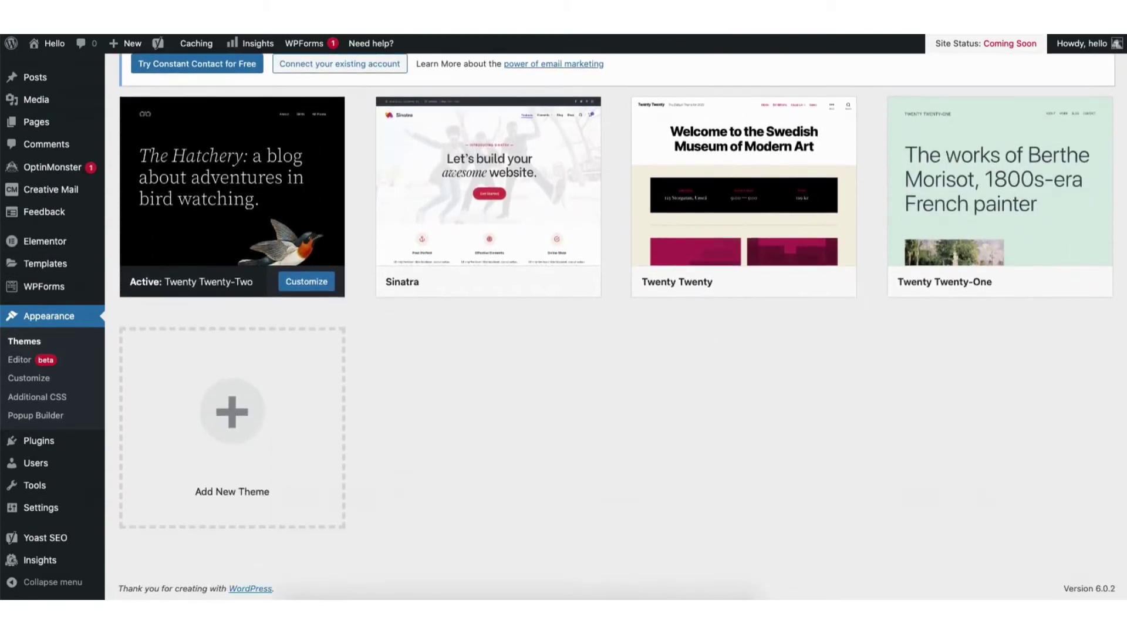
click(224, 433)
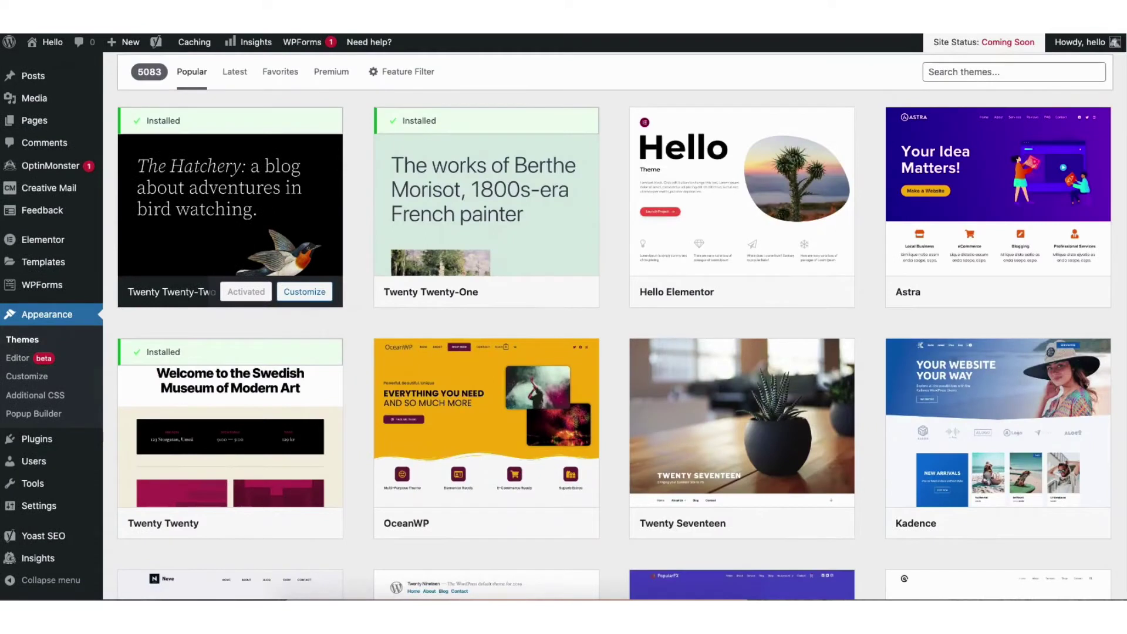
Look through the popular themes available for installation.
scroll(615, 326, down, 6)
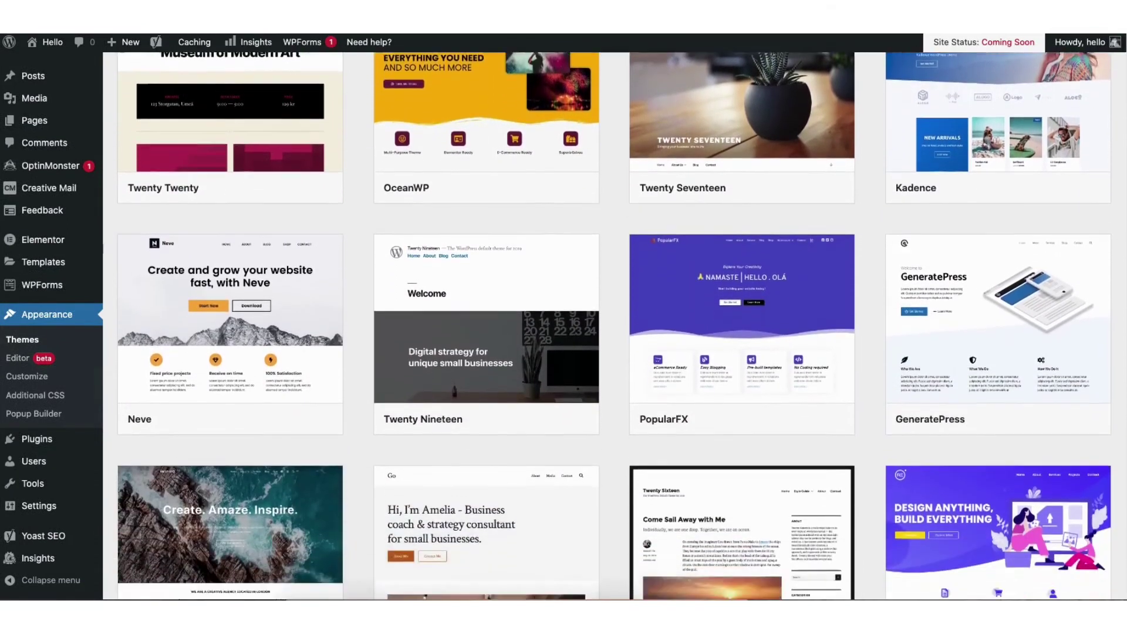
scroll(615, 326, down, 7)
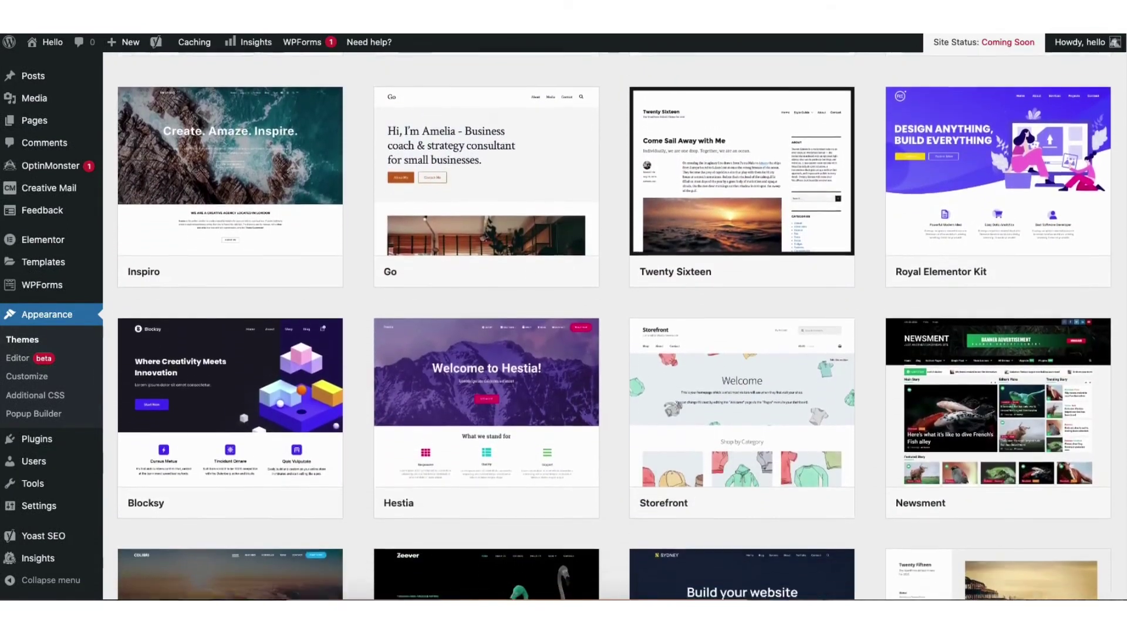
scroll(616, 326, down, 7)
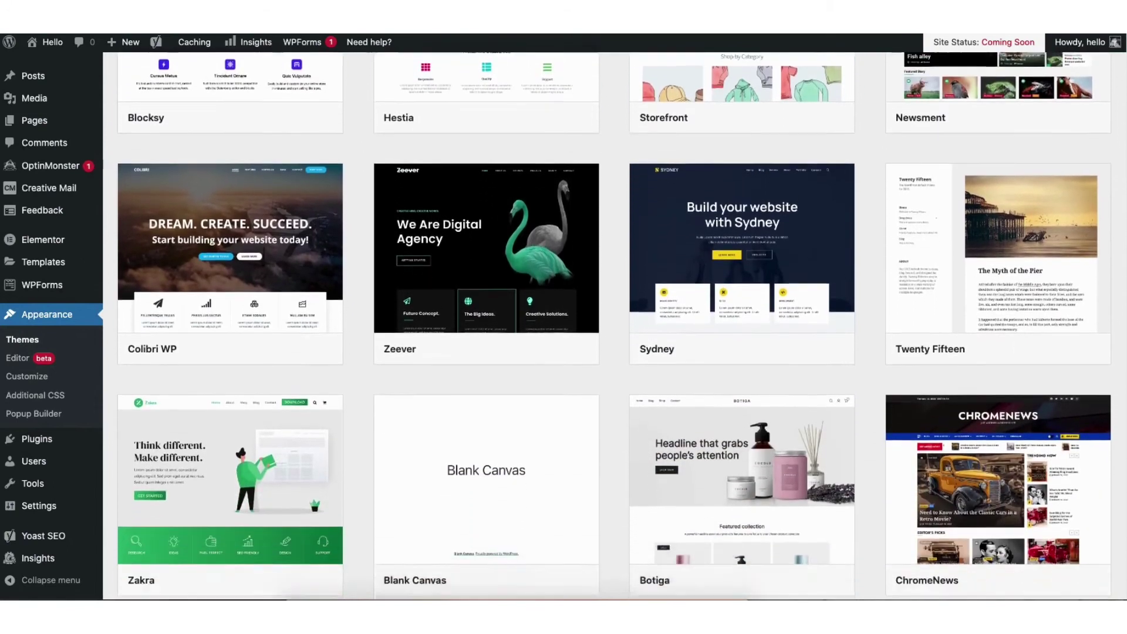
scroll(615, 326, down, 6)
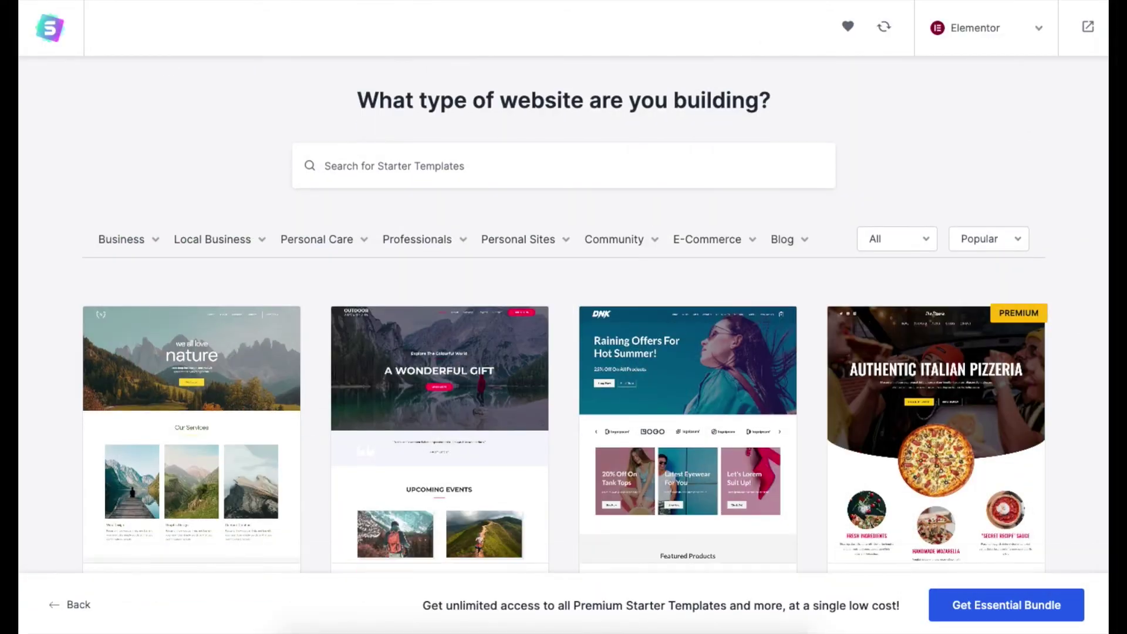
scroll(564, 317, down, 6)
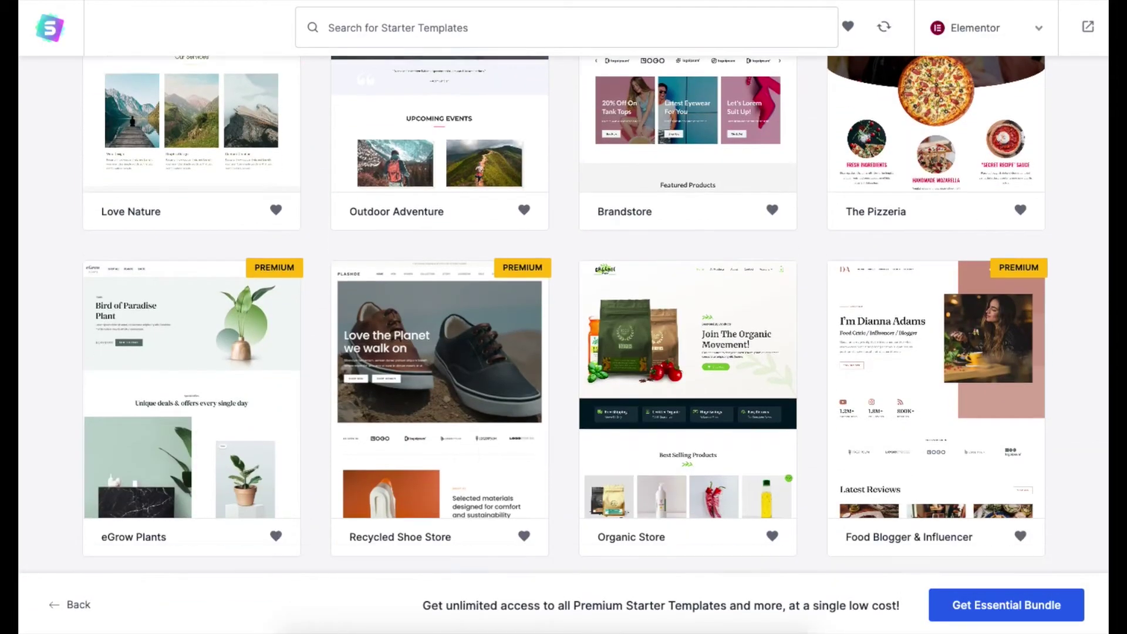
scroll(564, 317, down, 6)
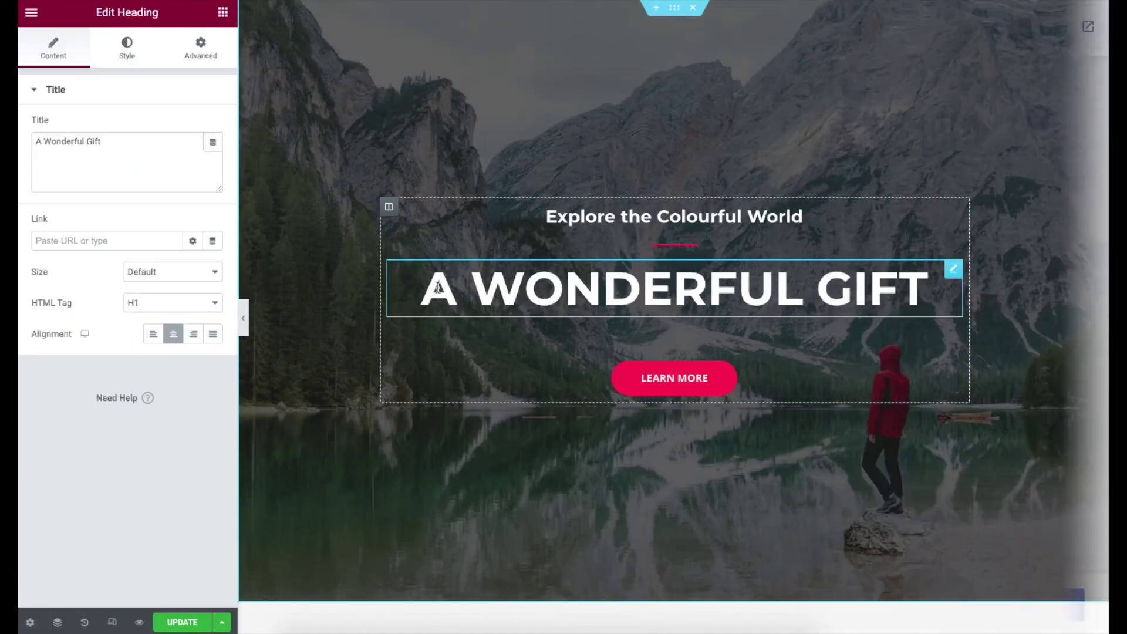
drag(437, 287, 914, 281)
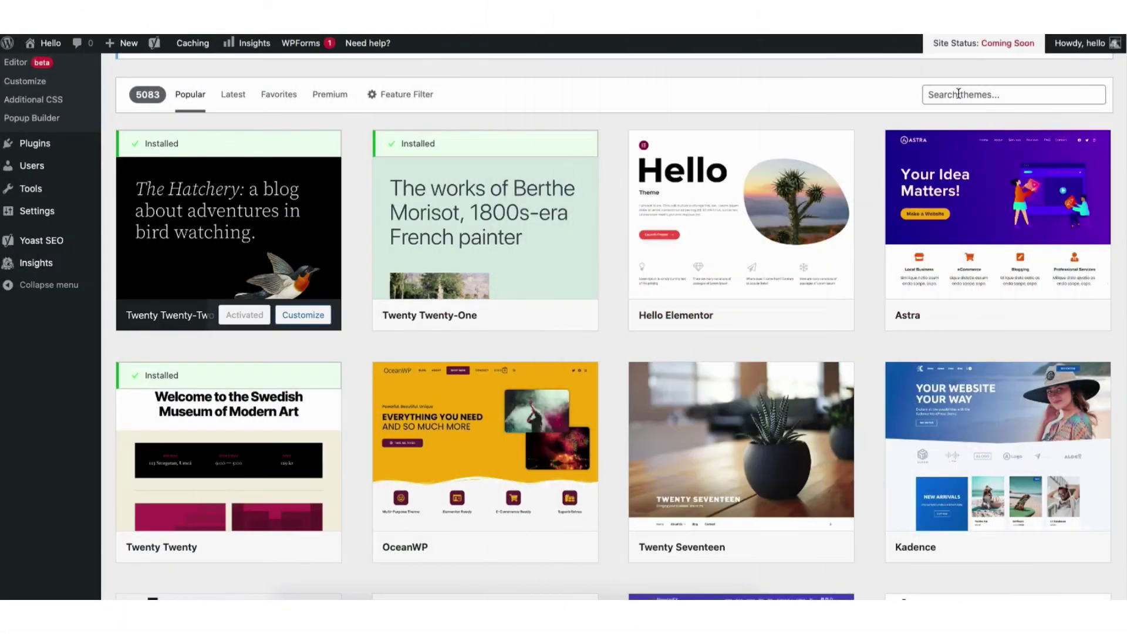
Find the Astra theme by searching for "astra", and install and activate it.
click(929, 95)
text(astra)
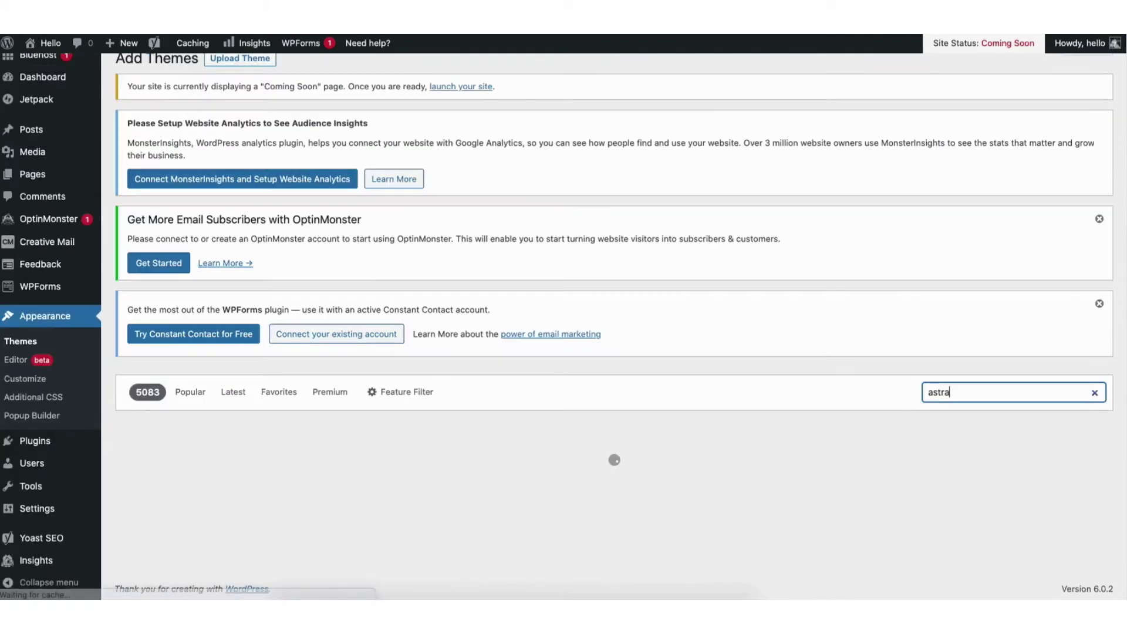
scroll(258, 318, down, 5)
click(257, 314)
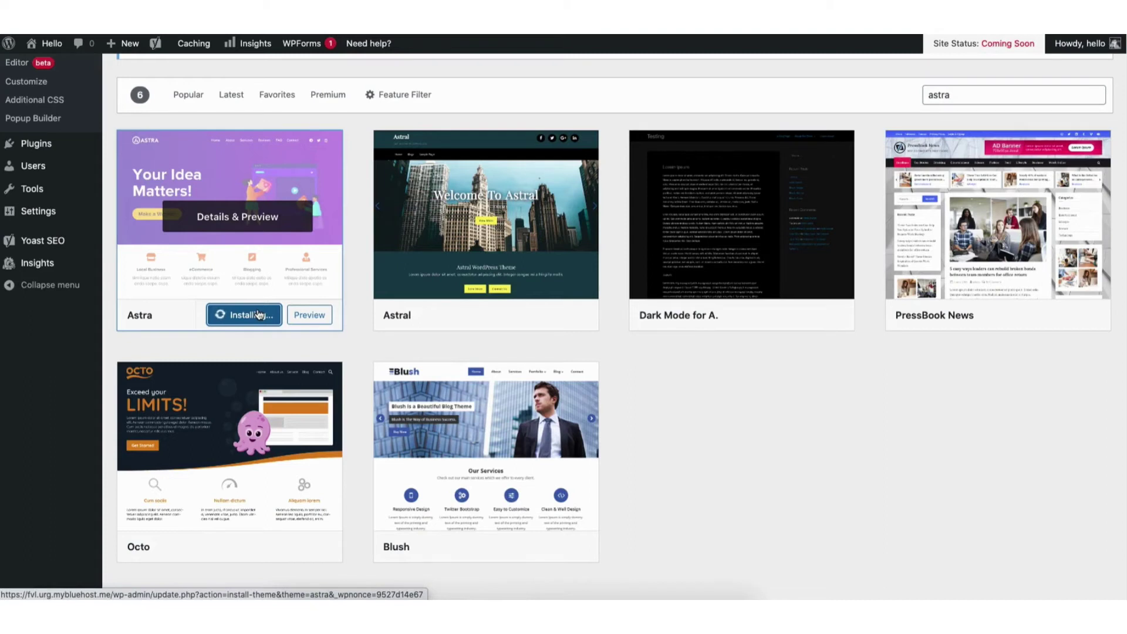
click(239, 316)
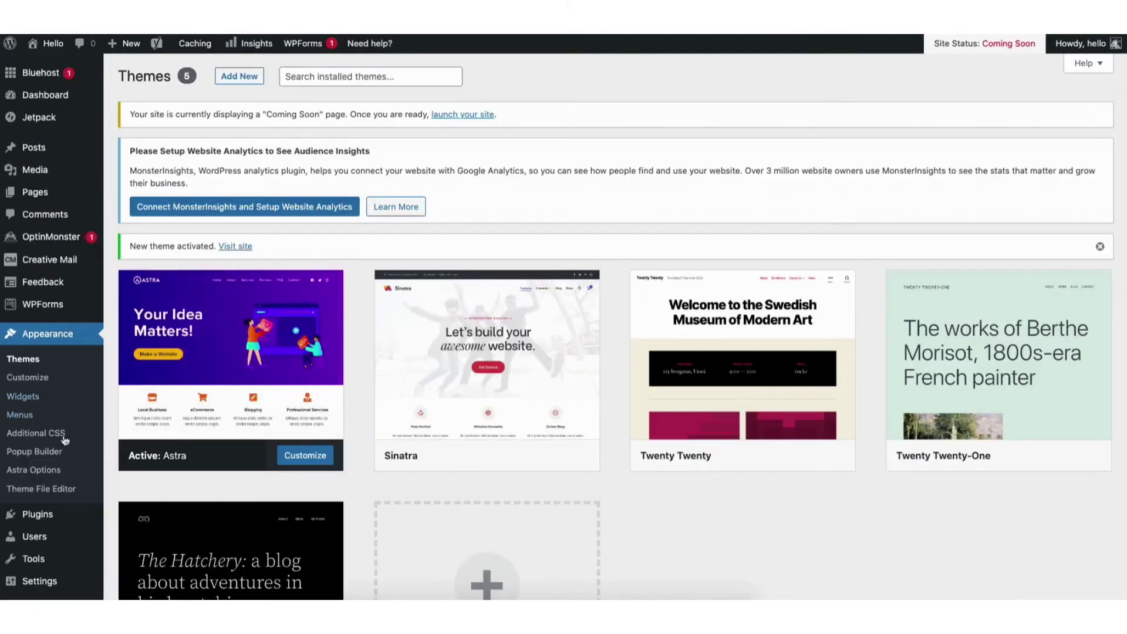
Search the plugin directory for "starter templates" and install and activate the Starter Templates plugin by Brainstorm Force.
mouse_move(39, 517)
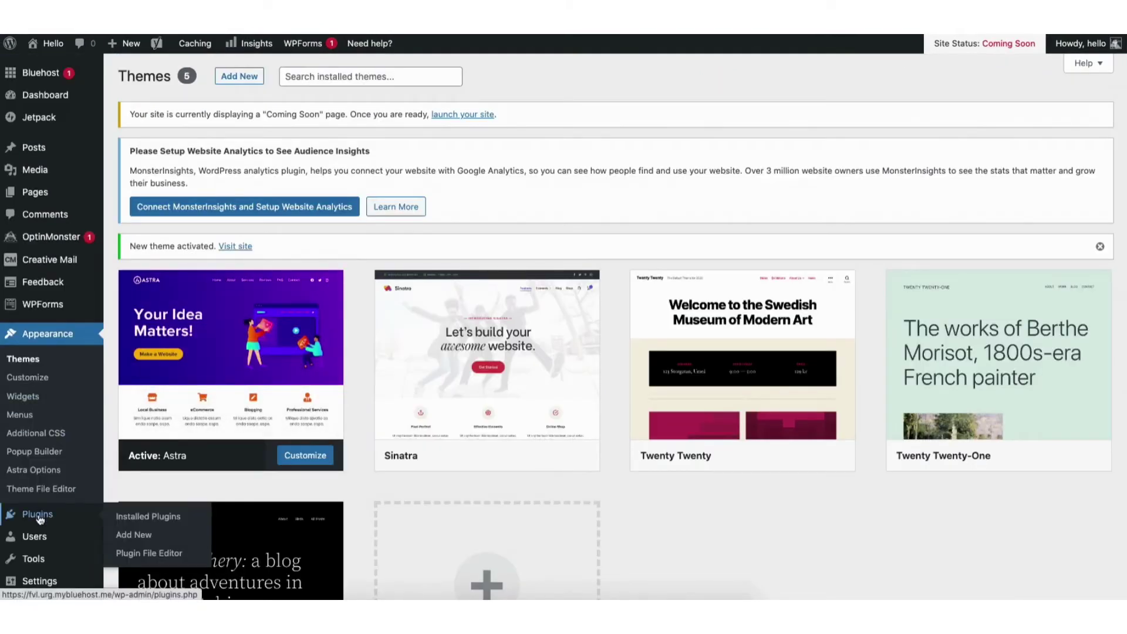
click(135, 537)
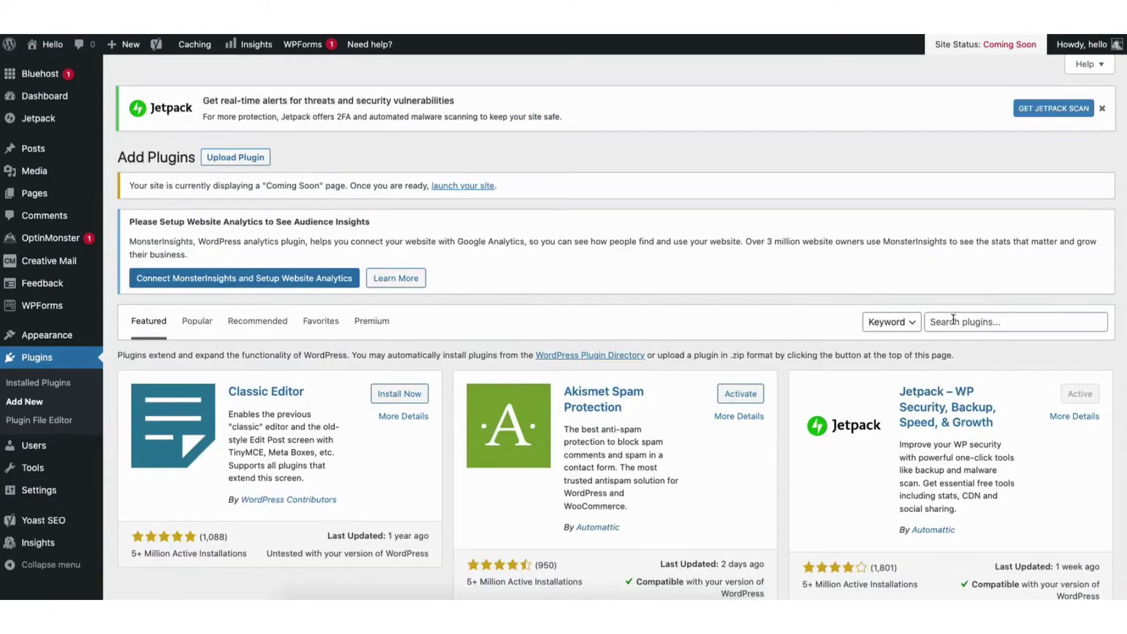
click(949, 320)
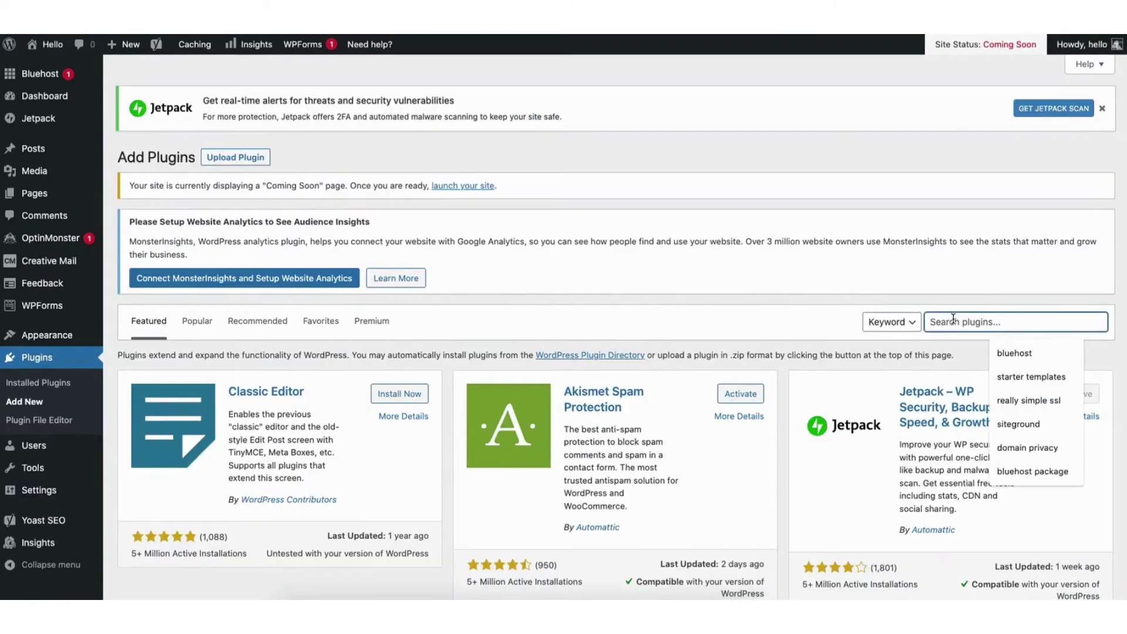
text(starter templates)
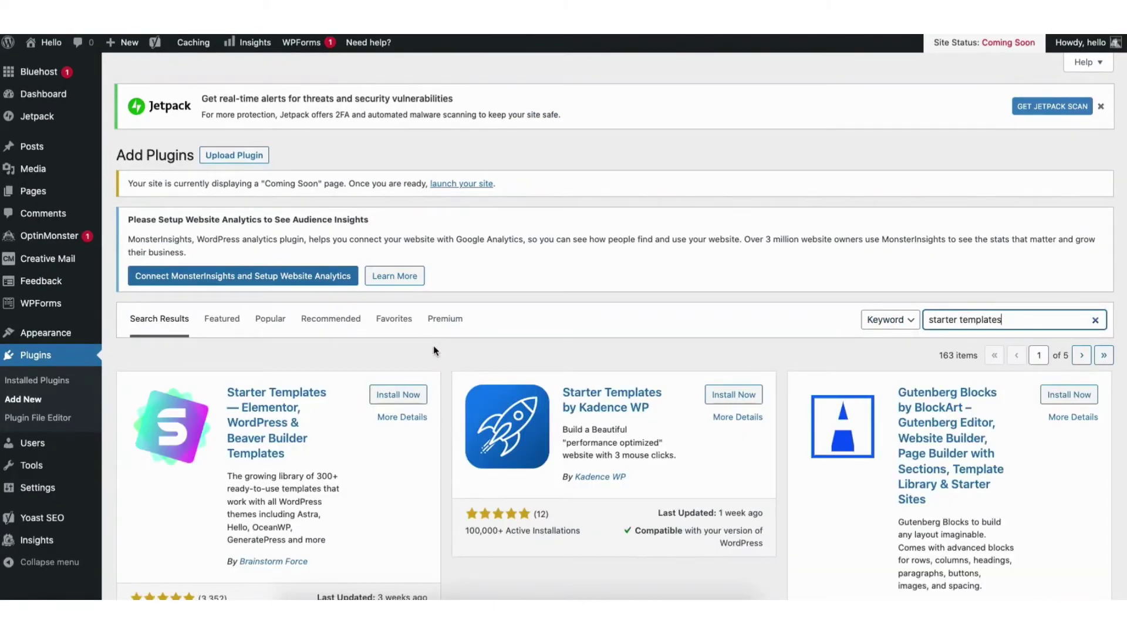
click(395, 395)
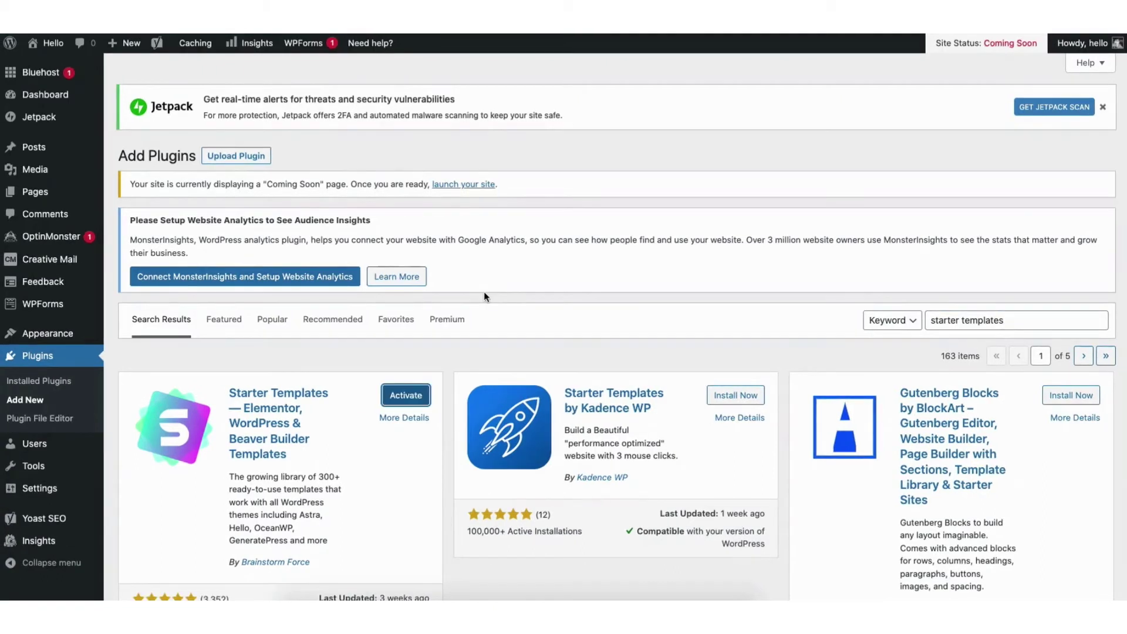
click(402, 402)
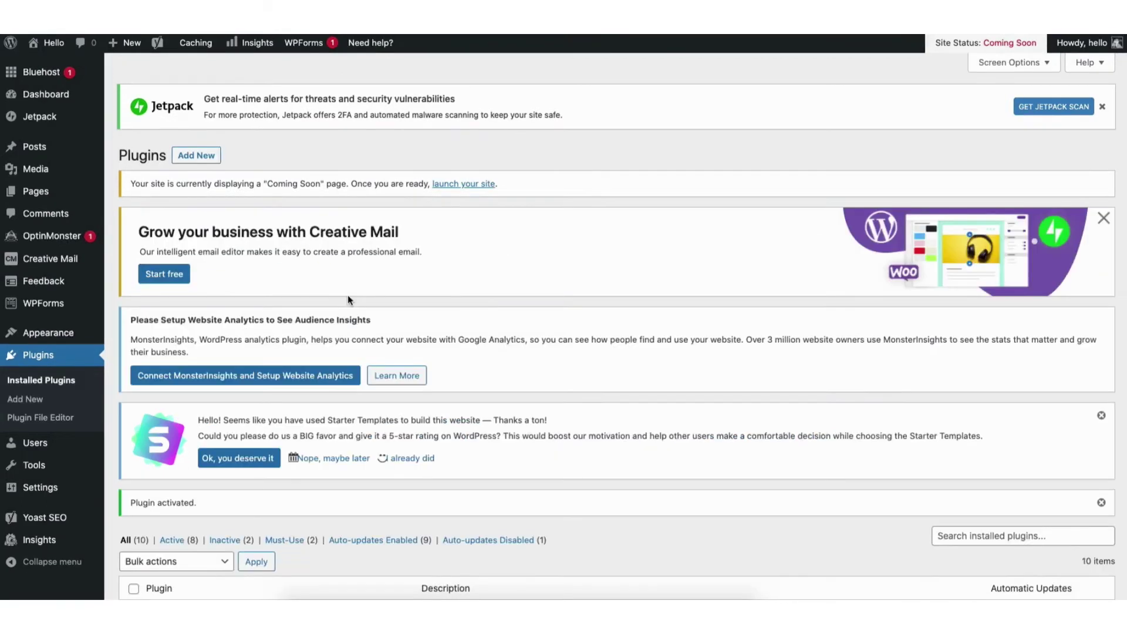
Open Starter Templates from the site's appearance options and browse the Elementor template gallery.
mouse_move(48, 337)
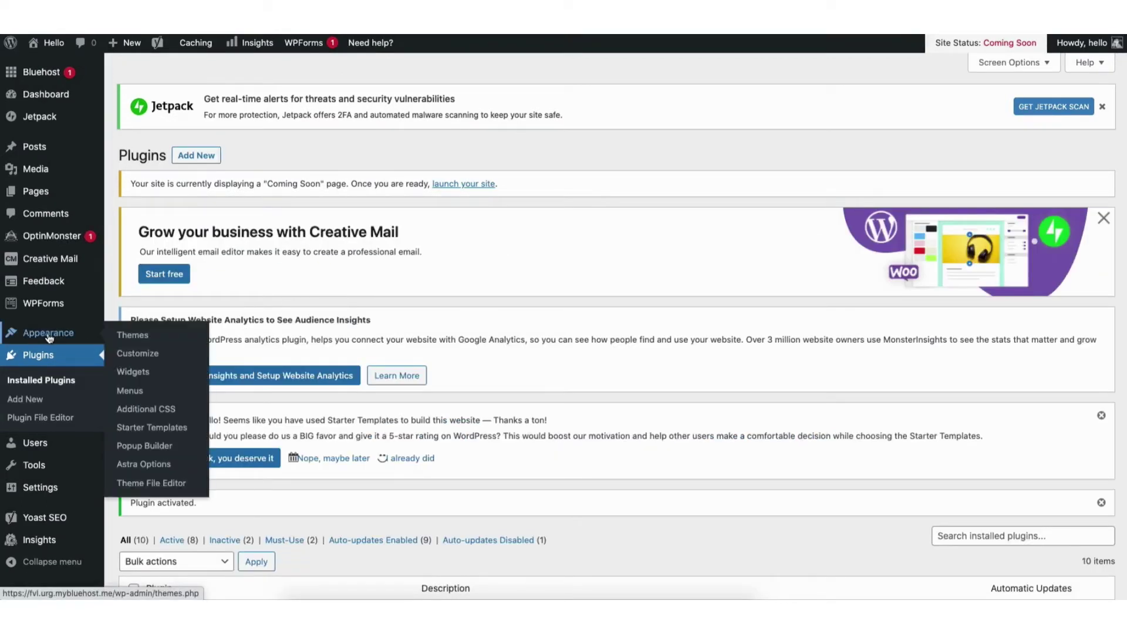
click(142, 428)
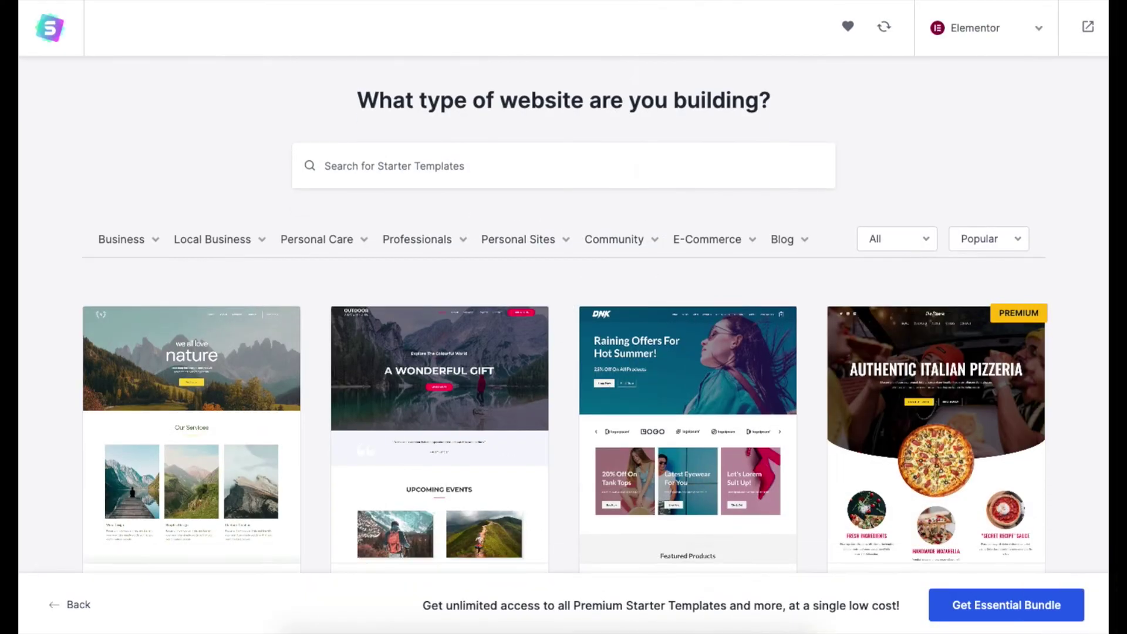
scroll(563, 329, down, 2)
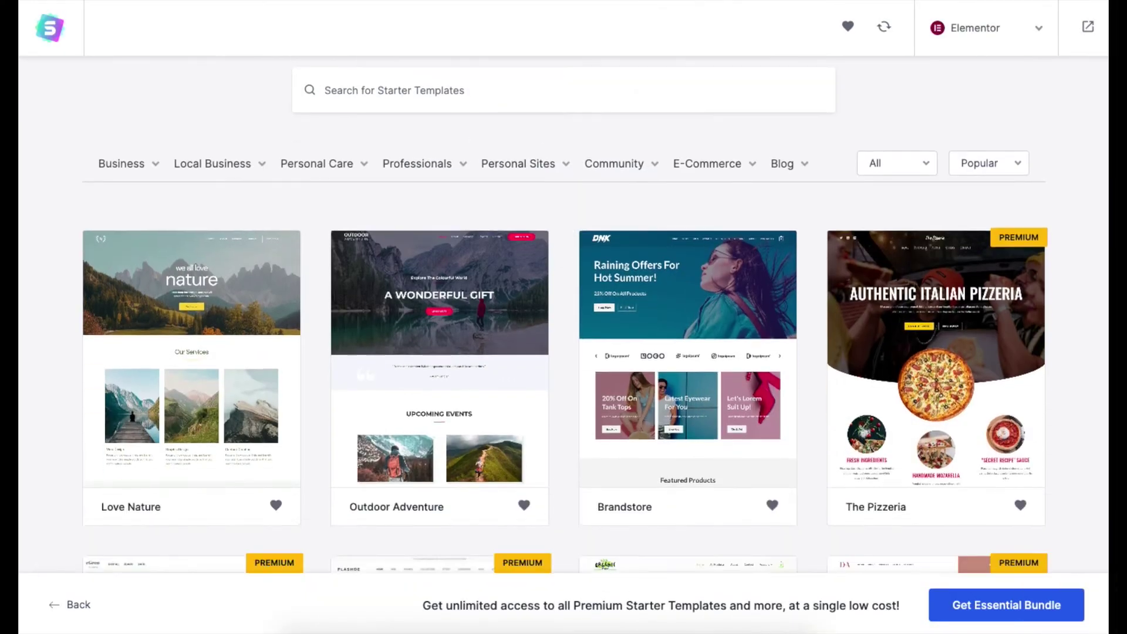
scroll(564, 329, down, 6)
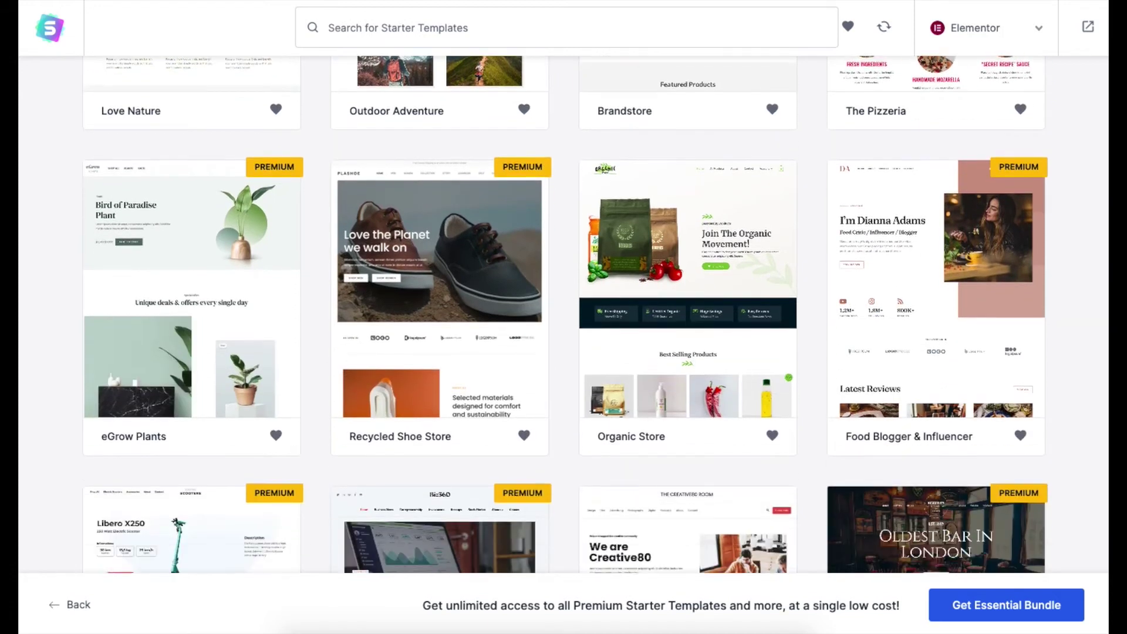
scroll(564, 329, down, 5)
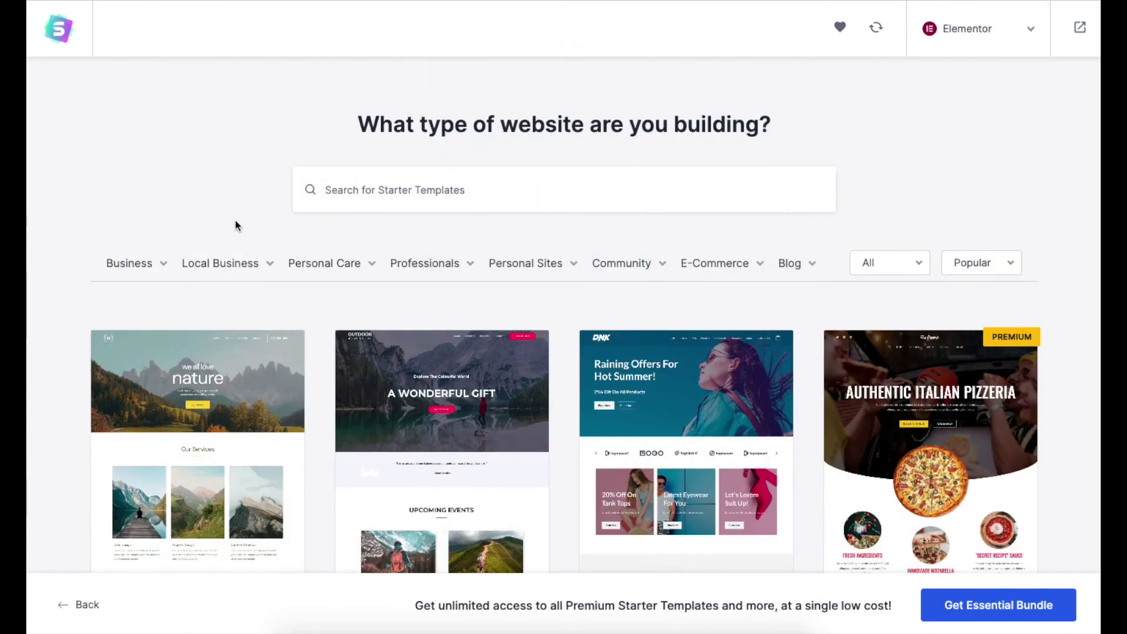
Search the starter templates for "photography" and look at the subcategories under Local Business and Personal Care.
click(368, 189)
text(photography)
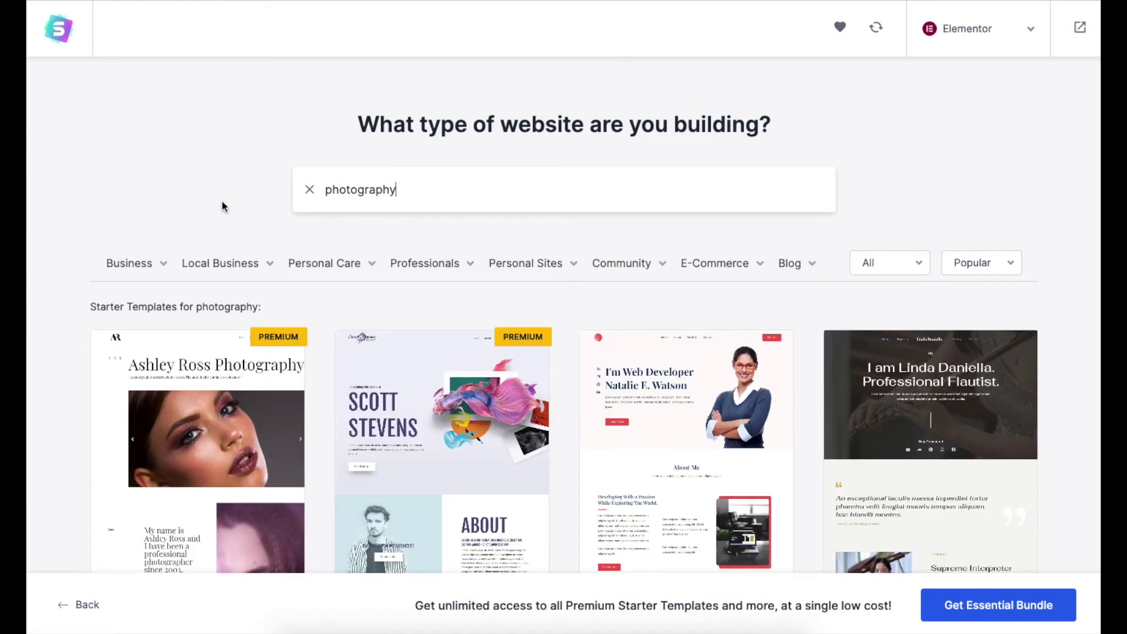
mouse_move(147, 267)
mouse_move(218, 267)
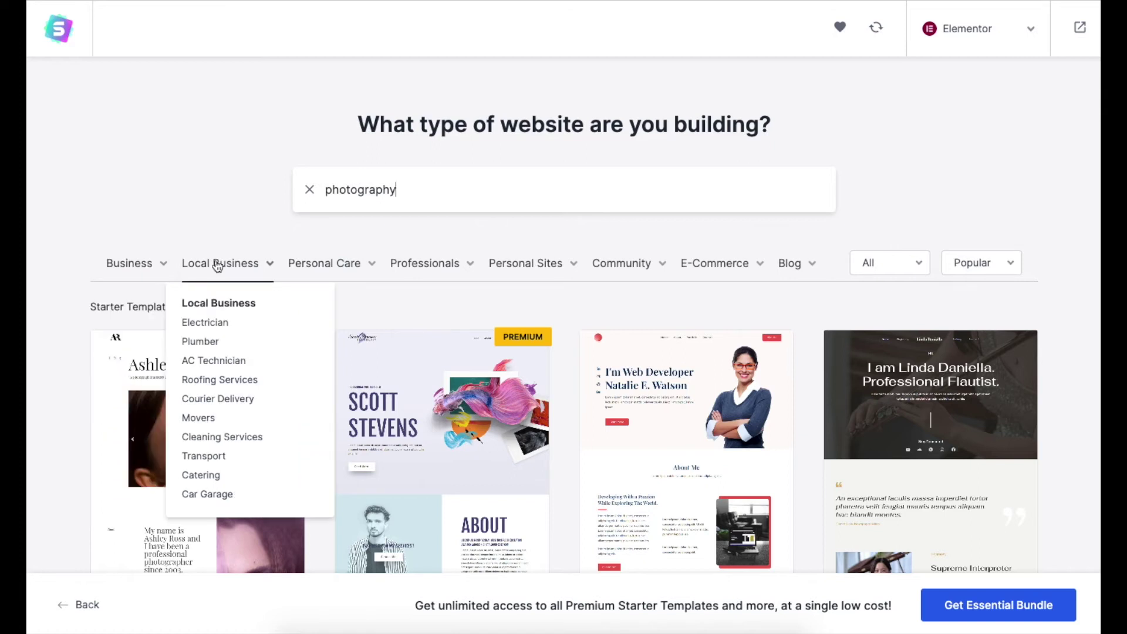
mouse_move(320, 271)
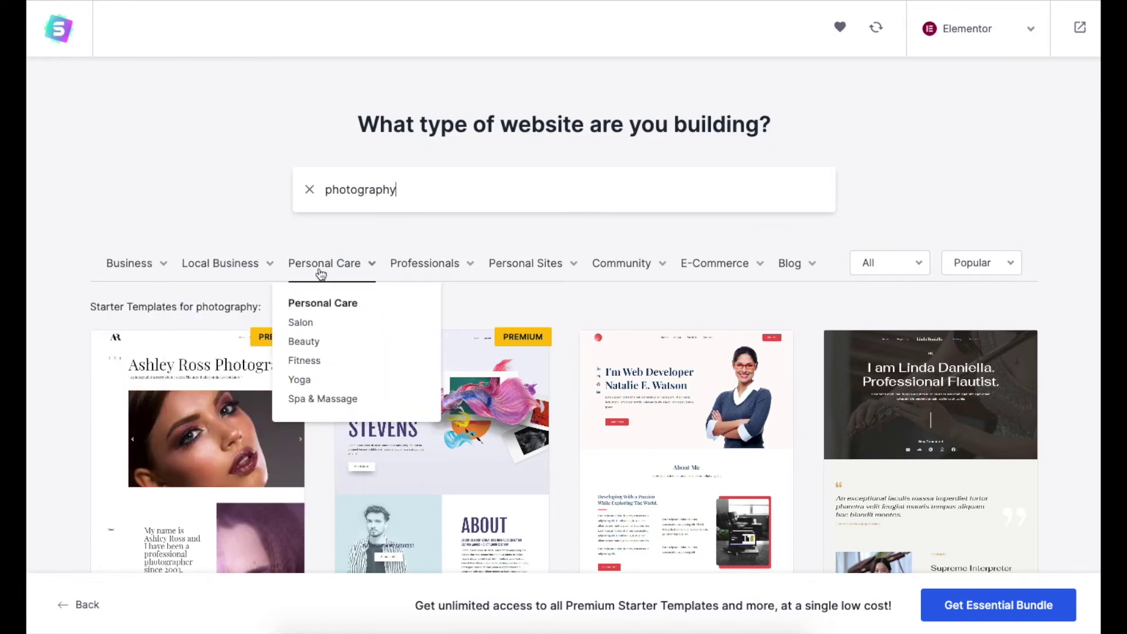
Preview the Scott Stevens photographer template, and return to the full gallery with the search cleared.
click(442, 411)
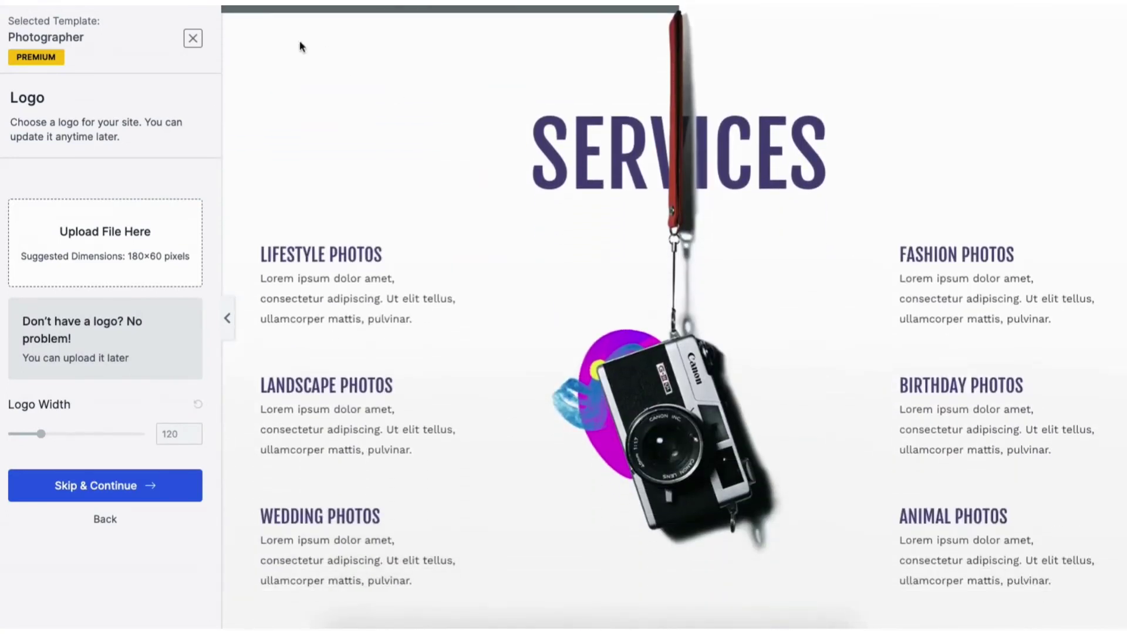
click(193, 38)
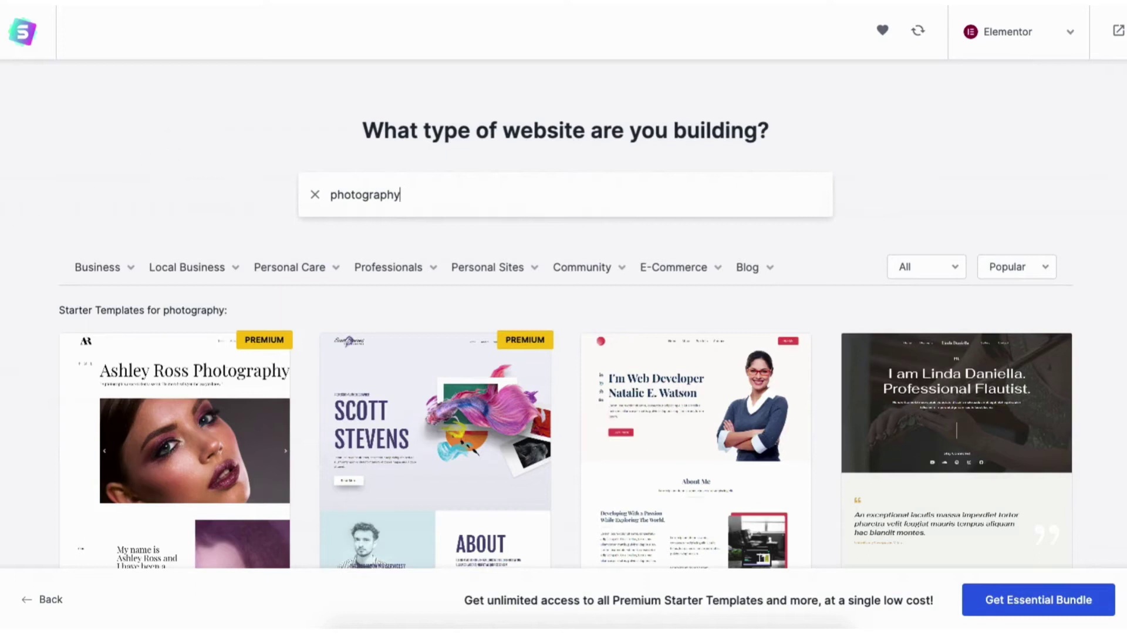
click(314, 194)
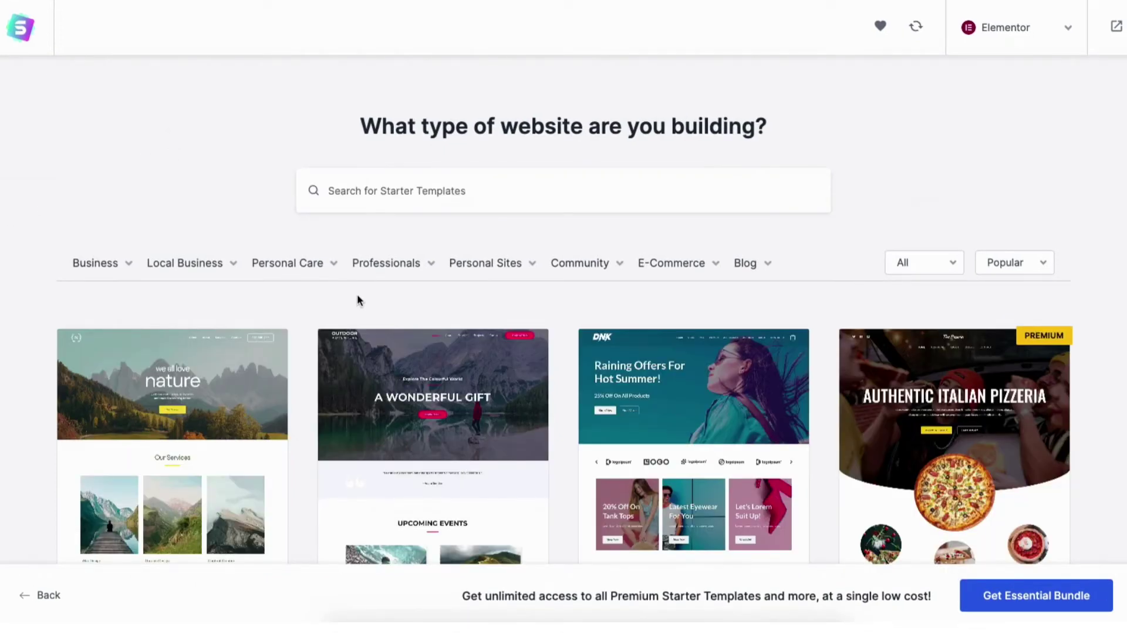
Build the site from the Outdoor Adventure template without a logo, keeping the default colors, fonts and import options, and view the finished website.
click(441, 448)
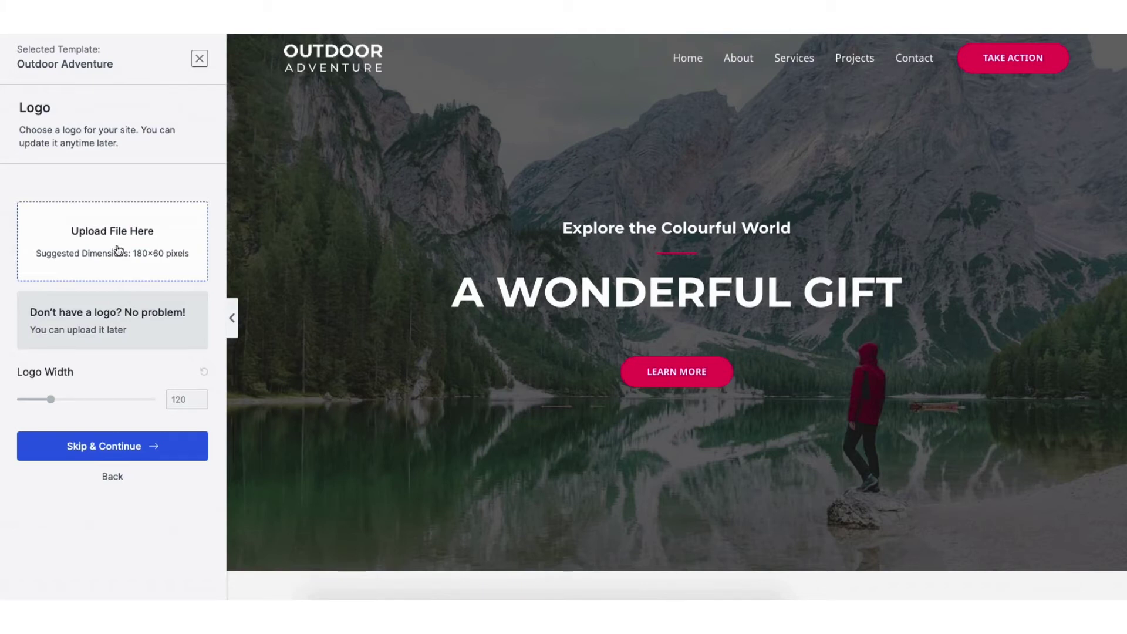
click(111, 447)
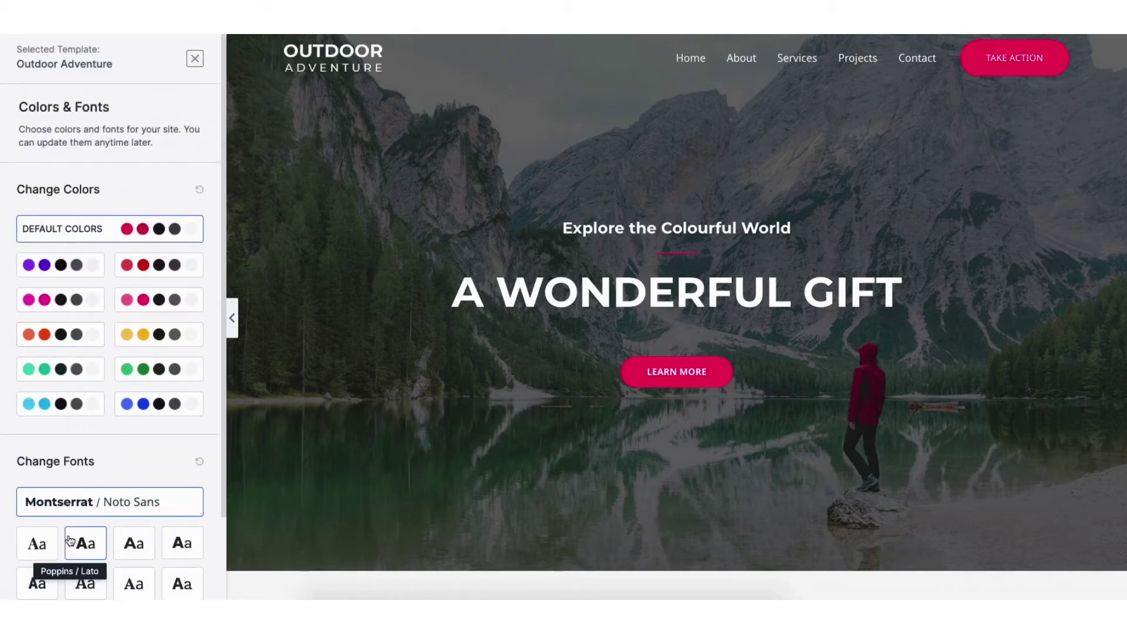
drag(222, 354, 220, 441)
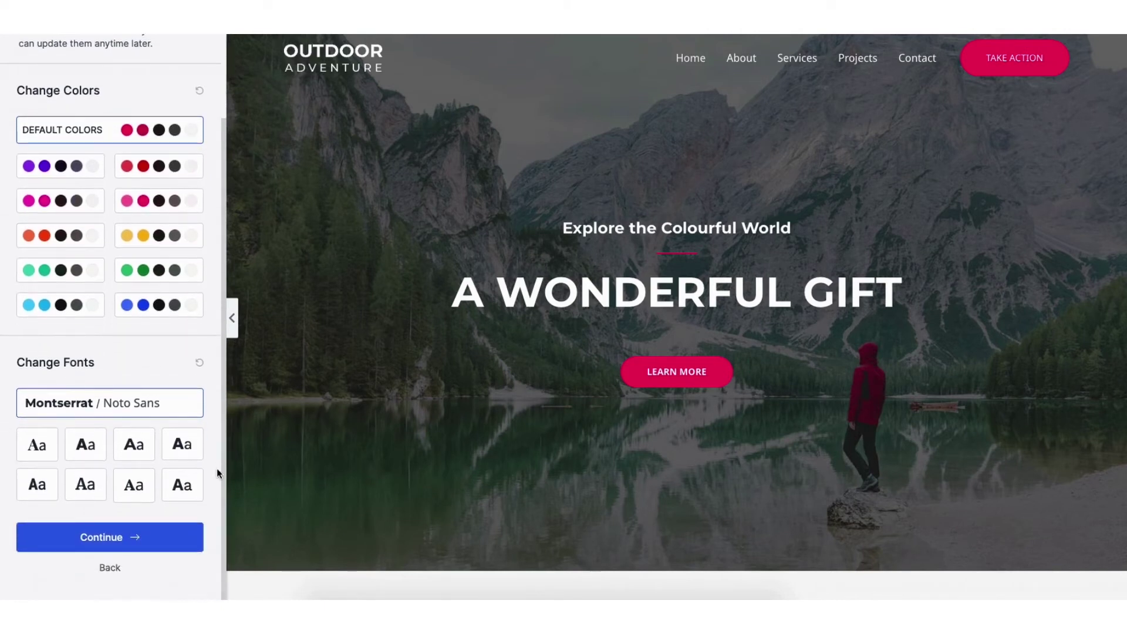
click(97, 543)
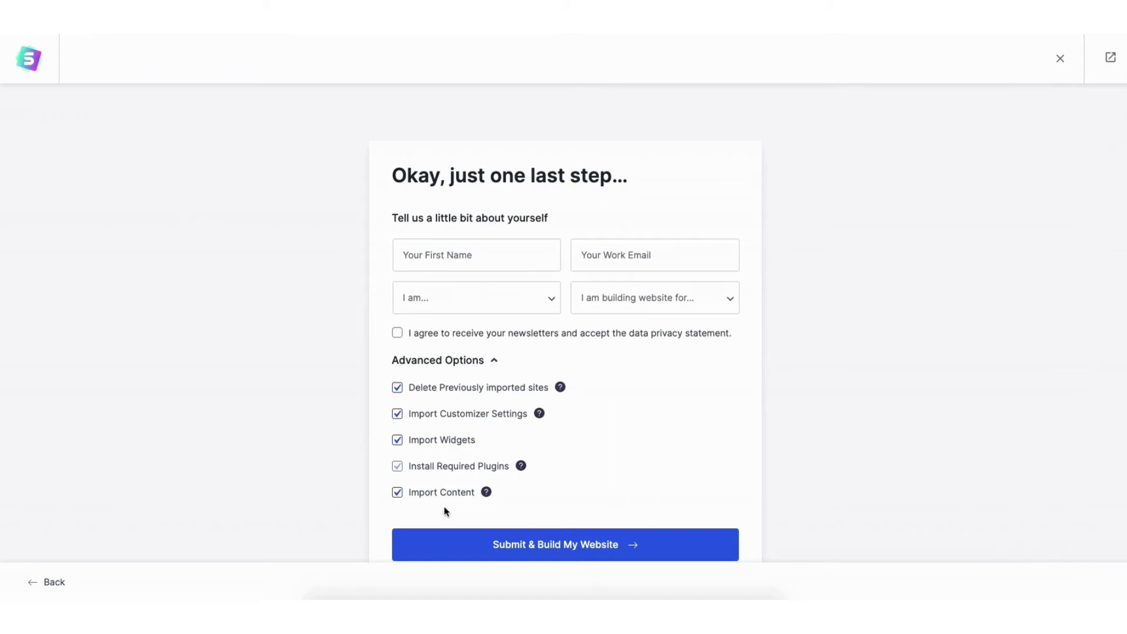
click(525, 546)
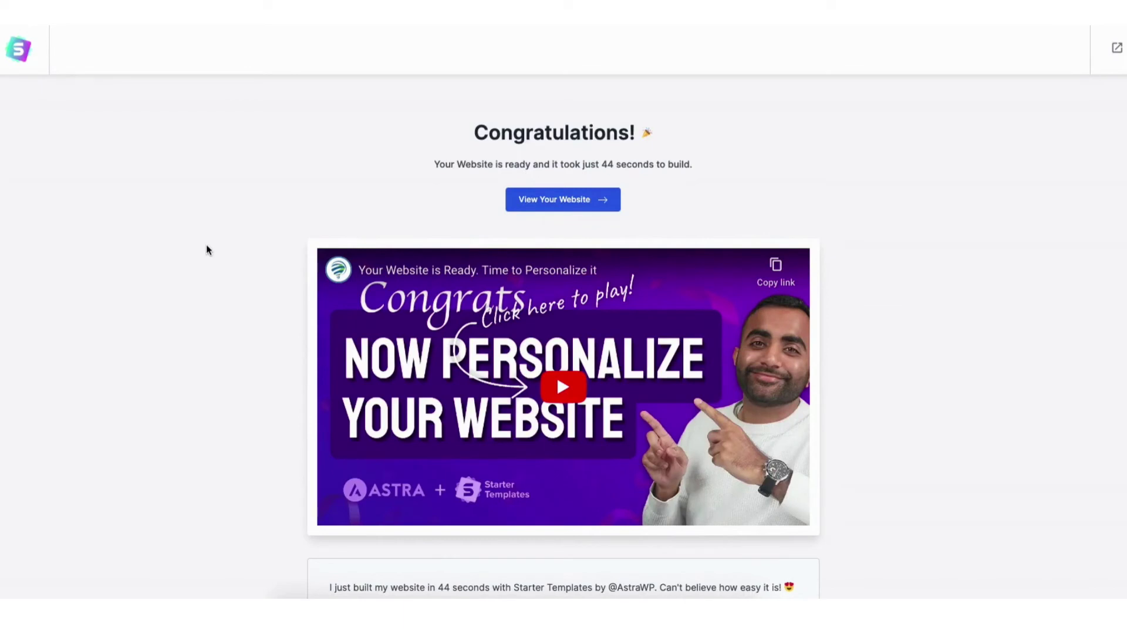
click(526, 201)
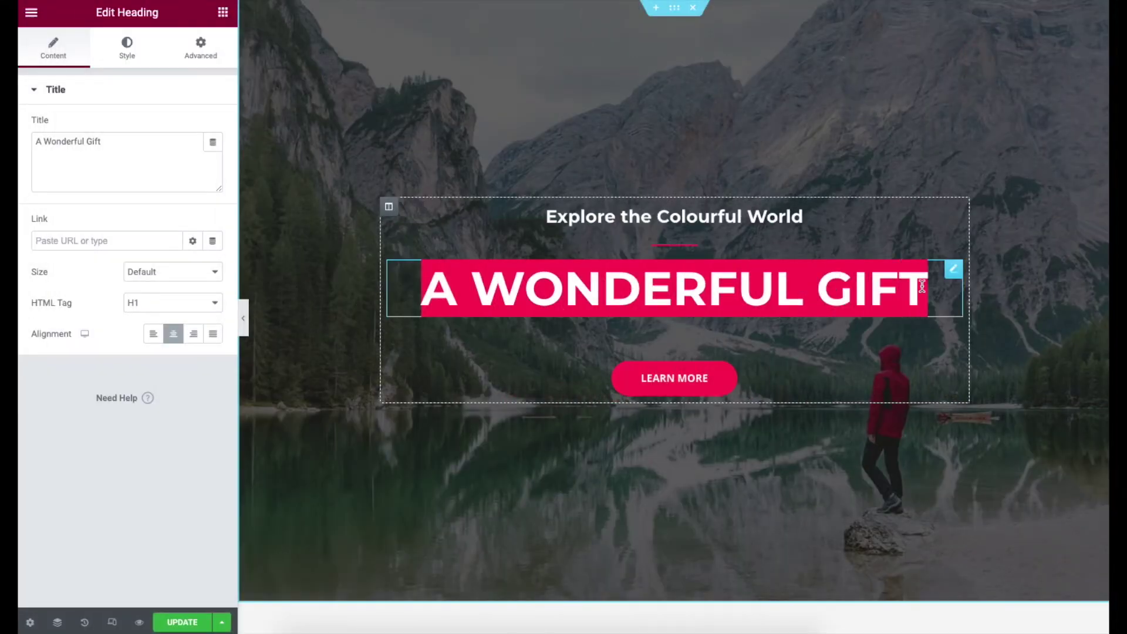
Replace the main hero heading "A Wonderful Gift" with "my demo site".
click(915, 281)
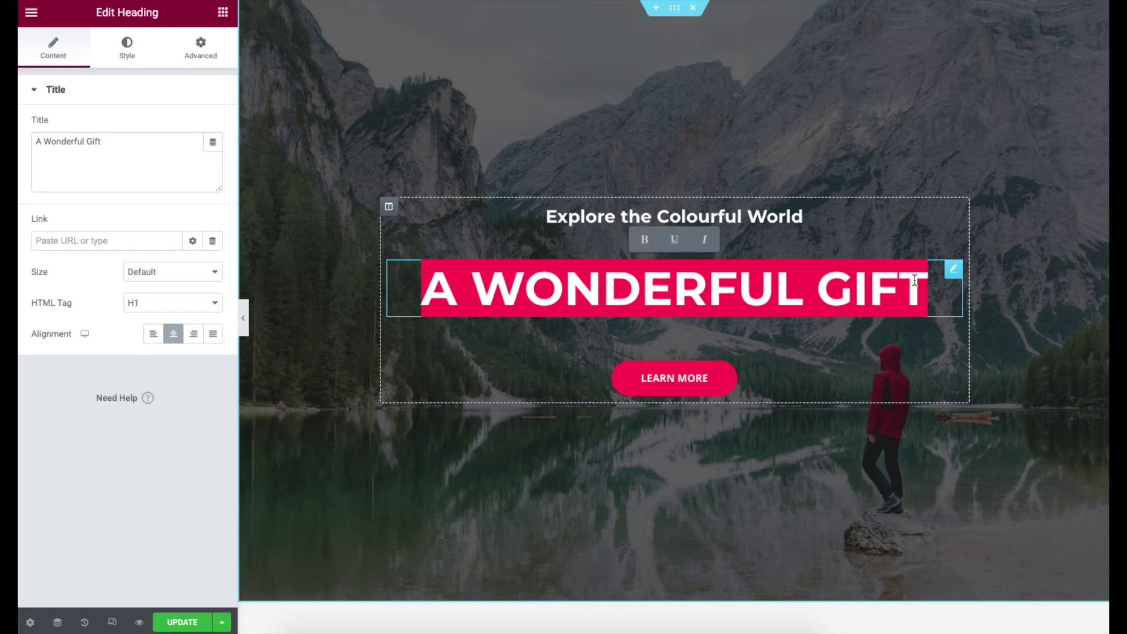
text(my demo sit)
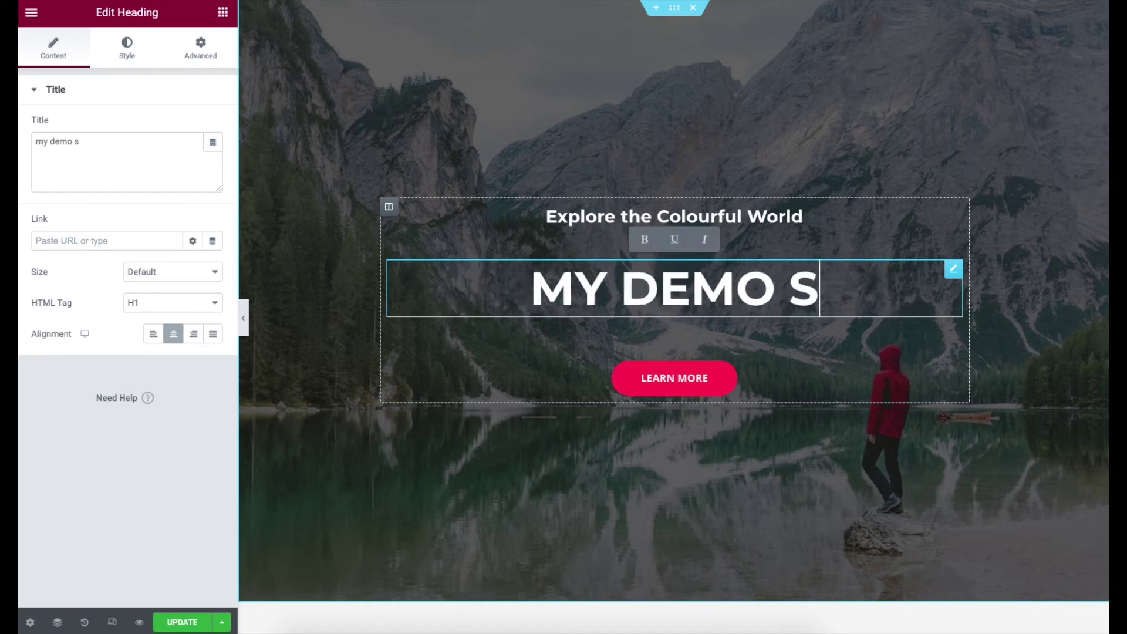
text(e)
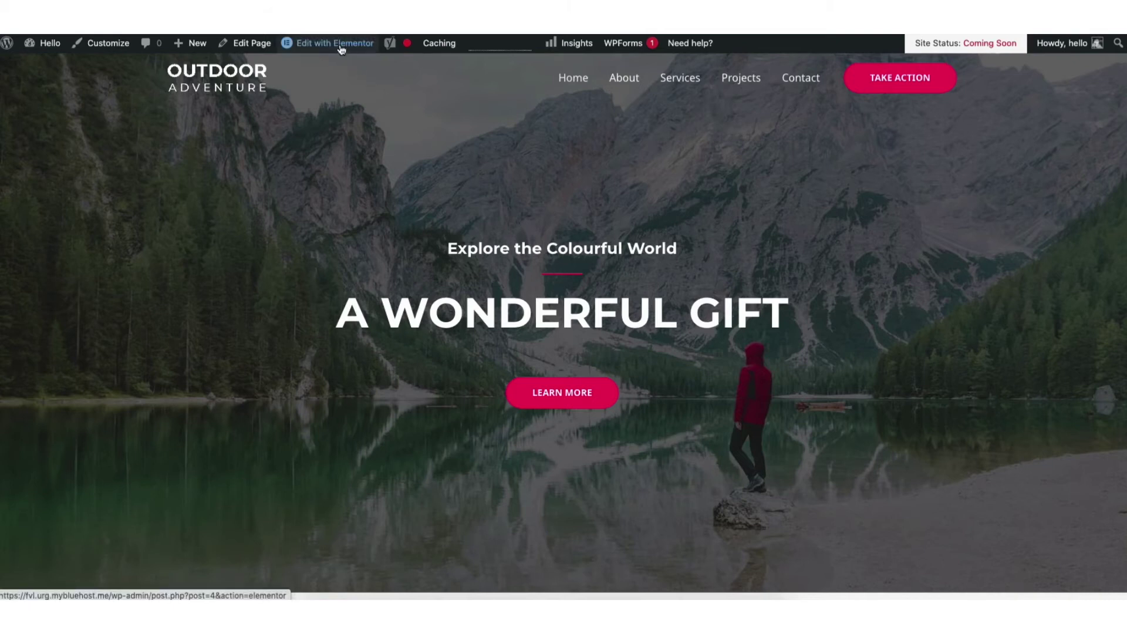
Edit the home page with Elementor and move the Everest Camp Trek column's Learn More button below the Walking Holidays button.
click(340, 43)
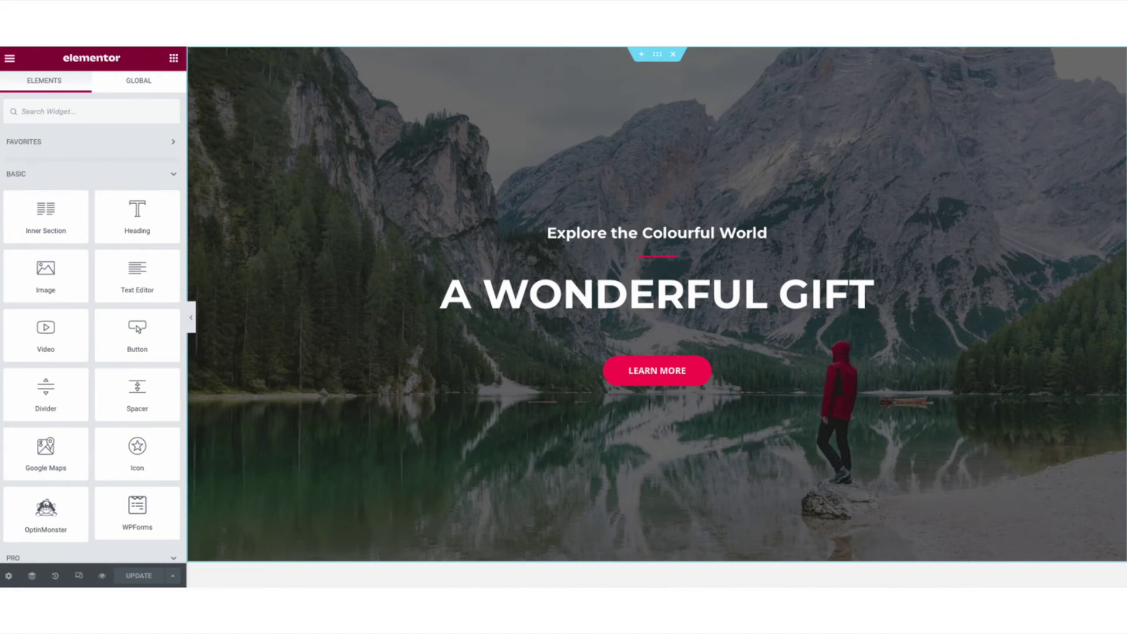
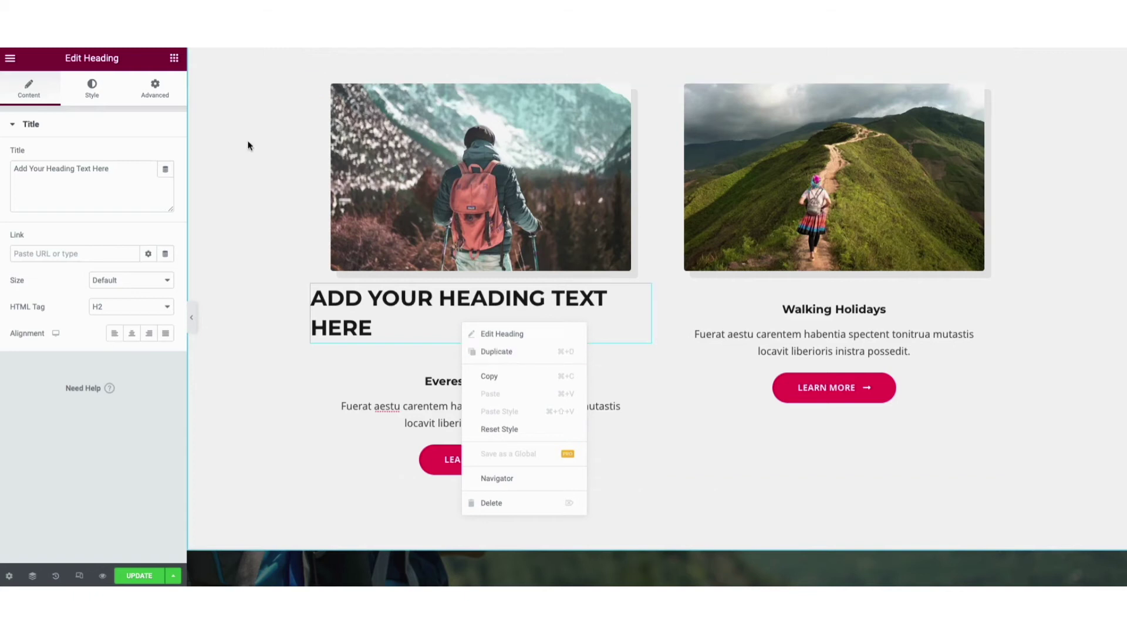
click(174, 58)
drag(433, 460, 789, 418)
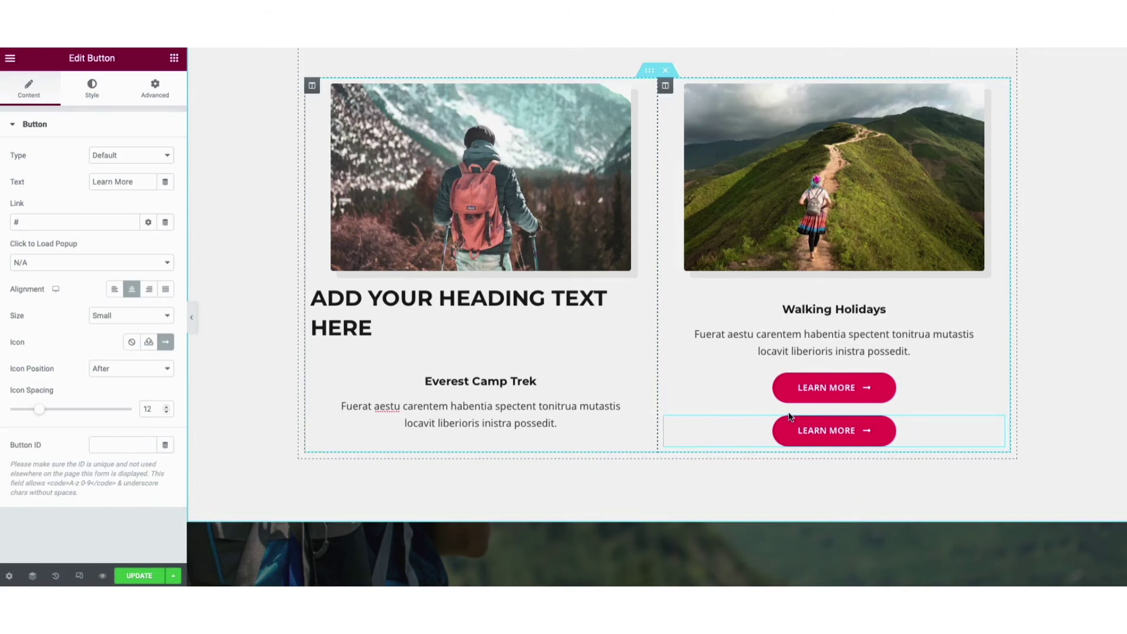
click(481, 418)
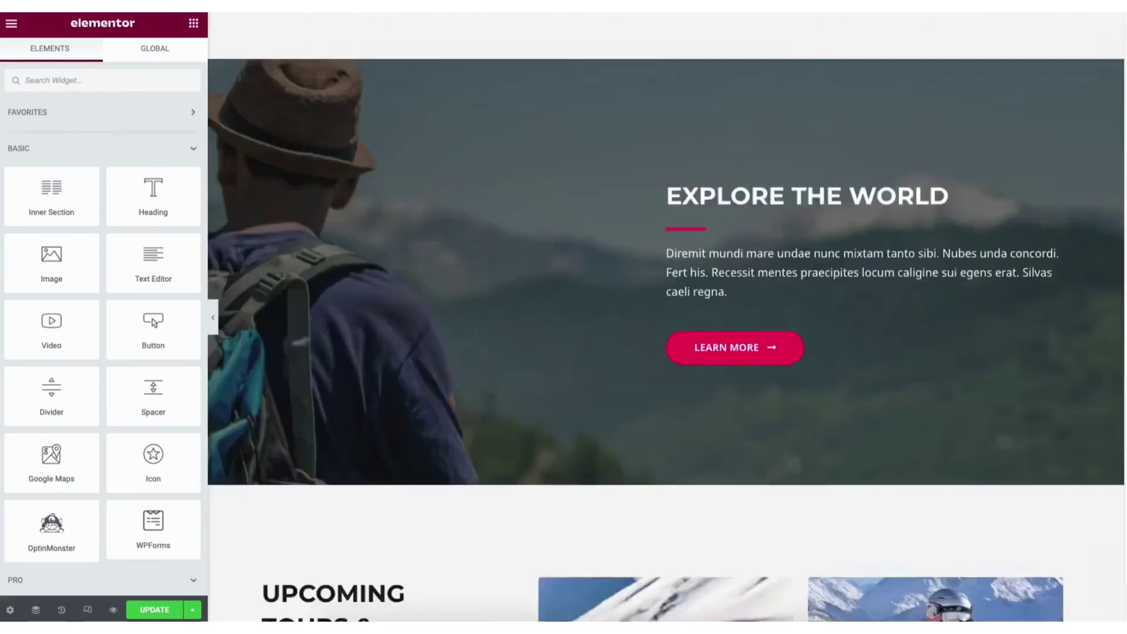
Add a section with two equal columns at the end of the page and try placing a Heading widget in its first column.
scroll(645, 387, down, 15)
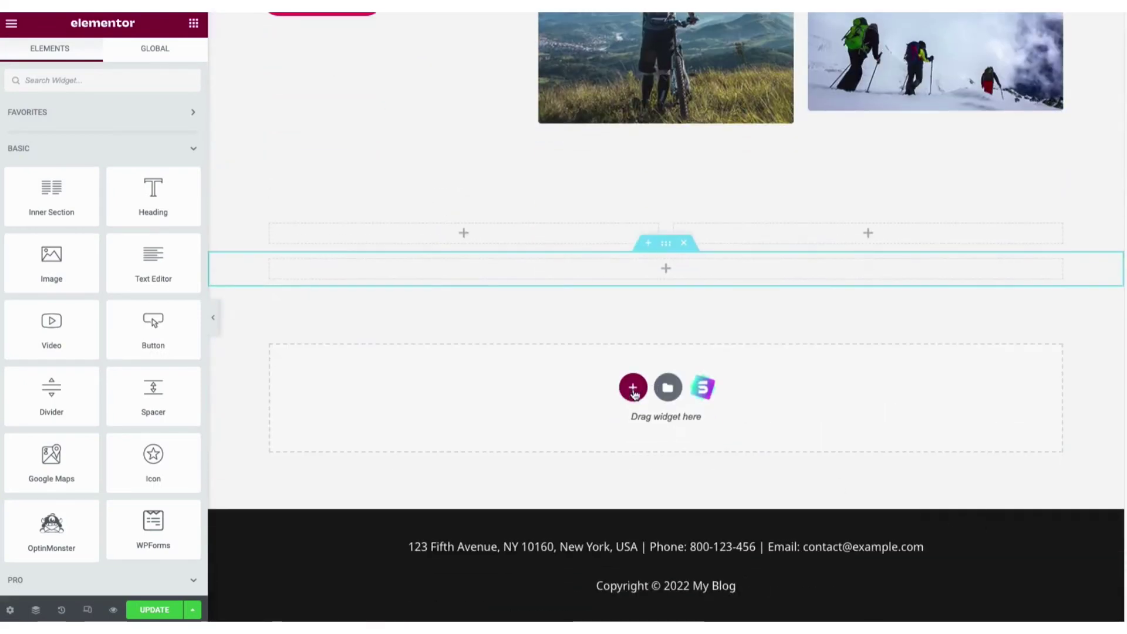
click(633, 389)
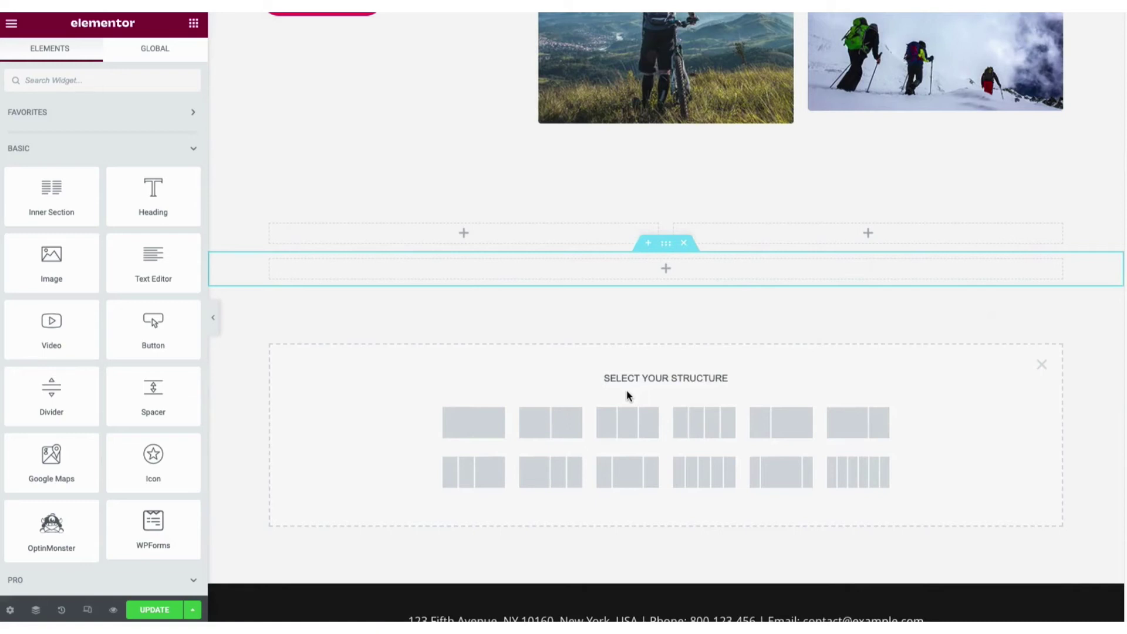
click(553, 428)
drag(155, 208, 370, 313)
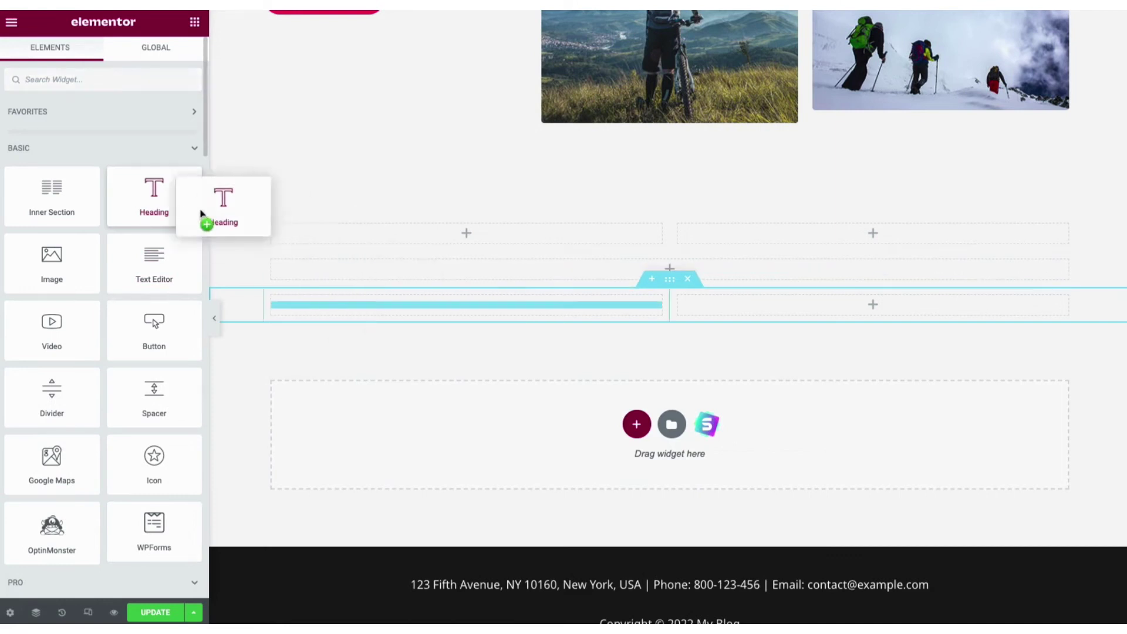
Insert the white two-column Frequently Asked Questions block and the About the company block from the Elementor library.
click(673, 427)
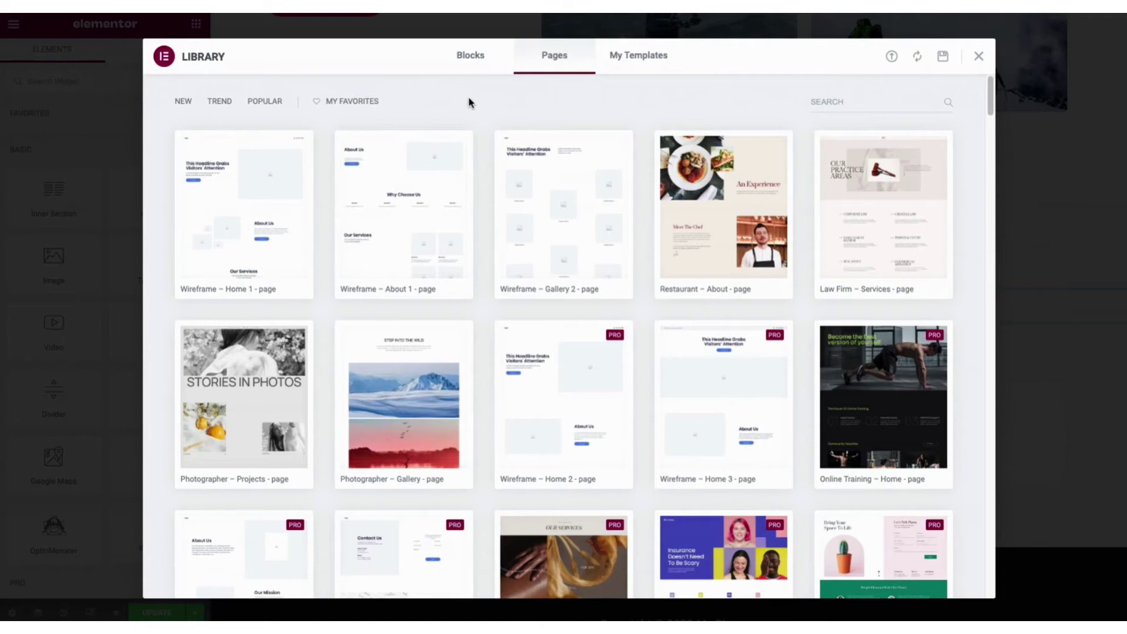
click(471, 61)
drag(992, 82, 992, 195)
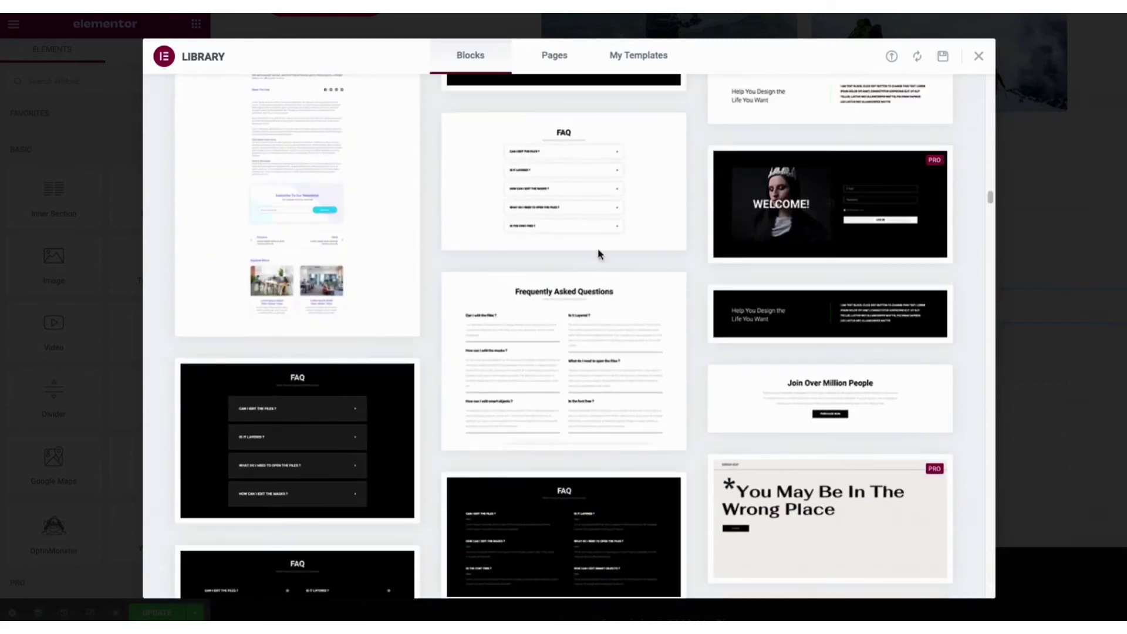
click(562, 370)
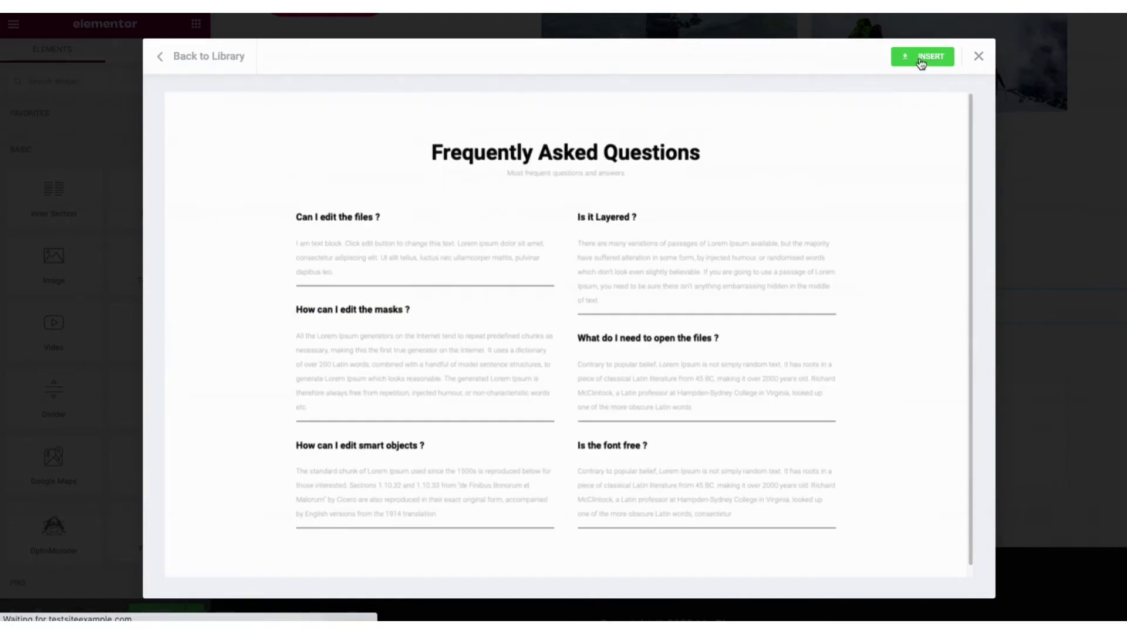
click(921, 61)
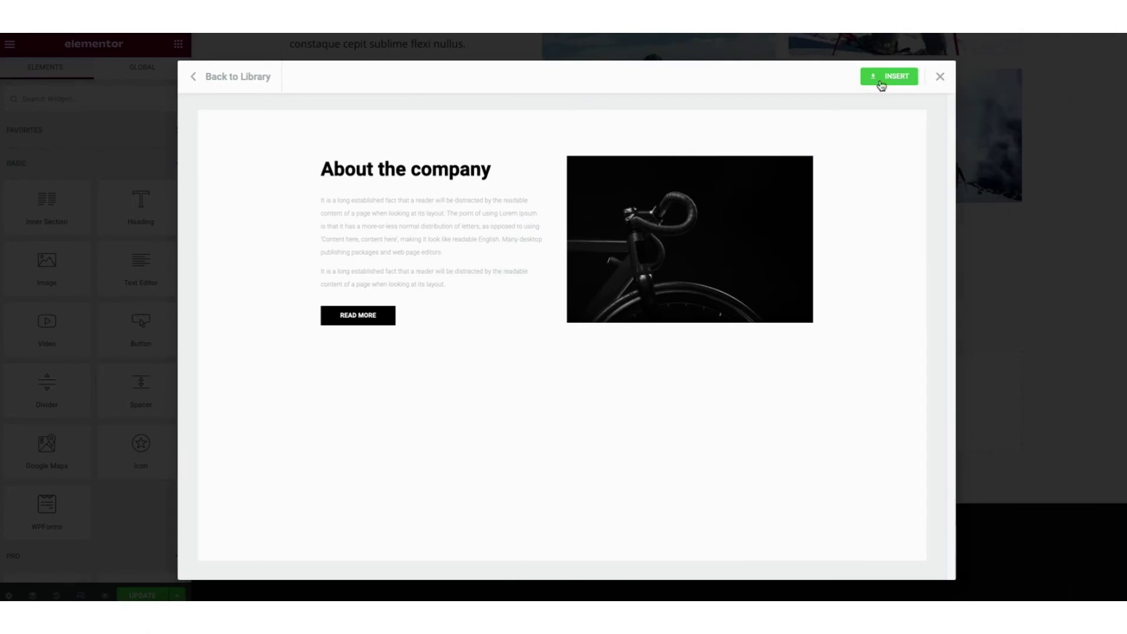
click(882, 76)
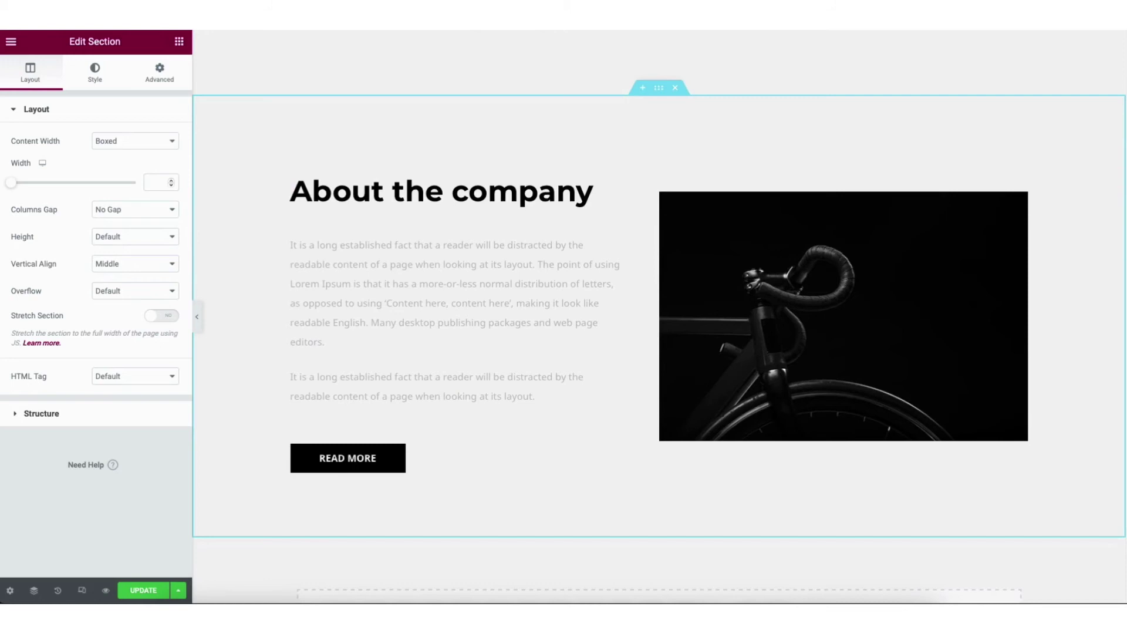
Import the Starter Templates block with two side-by-side "Supporting Subheading" text columns below the About the company section.
scroll(660, 310, down, 4)
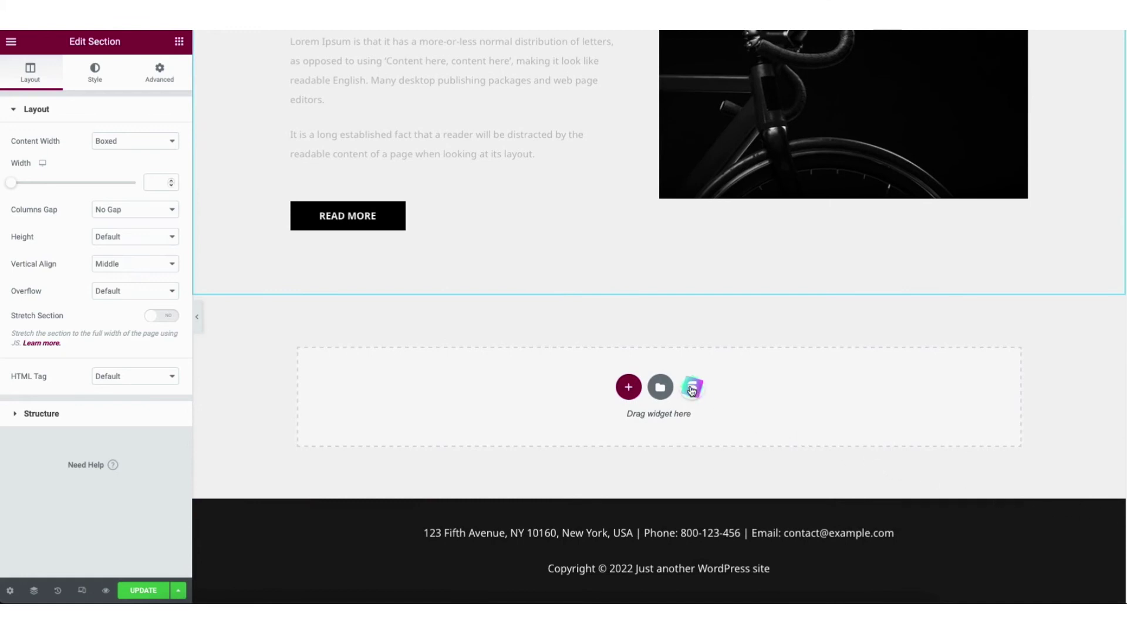
click(692, 391)
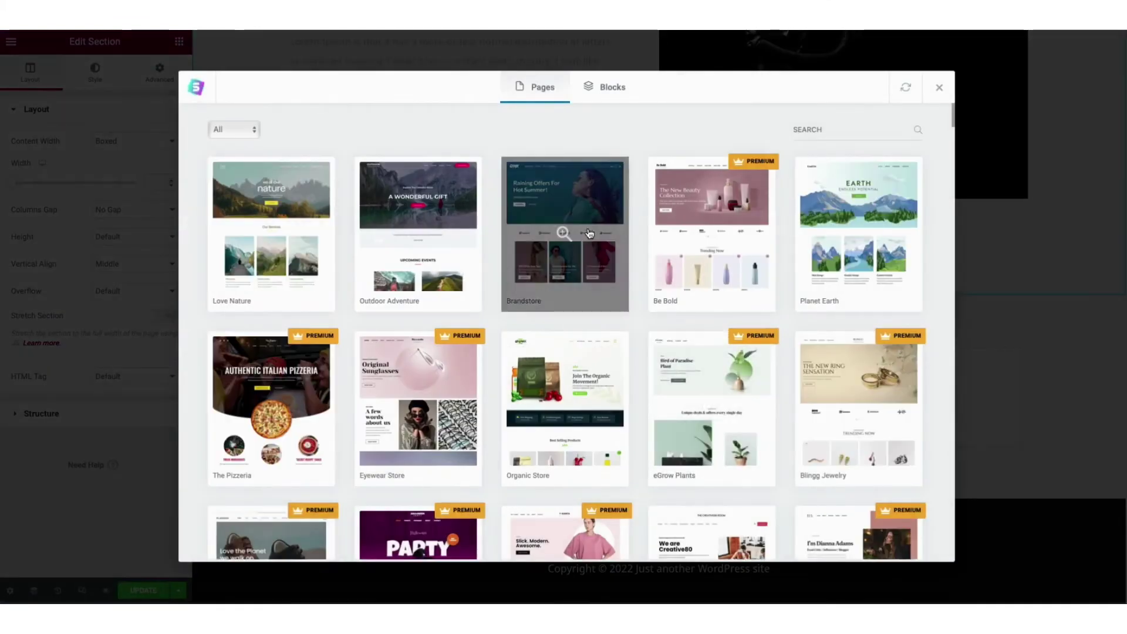
click(610, 93)
drag(954, 112, 959, 222)
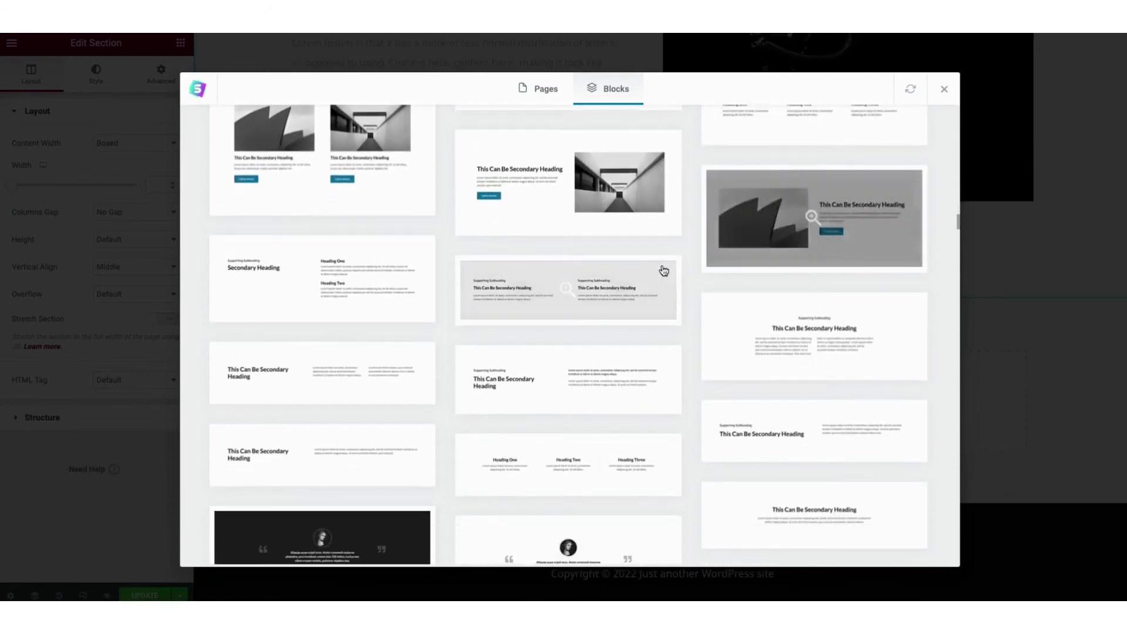
click(568, 294)
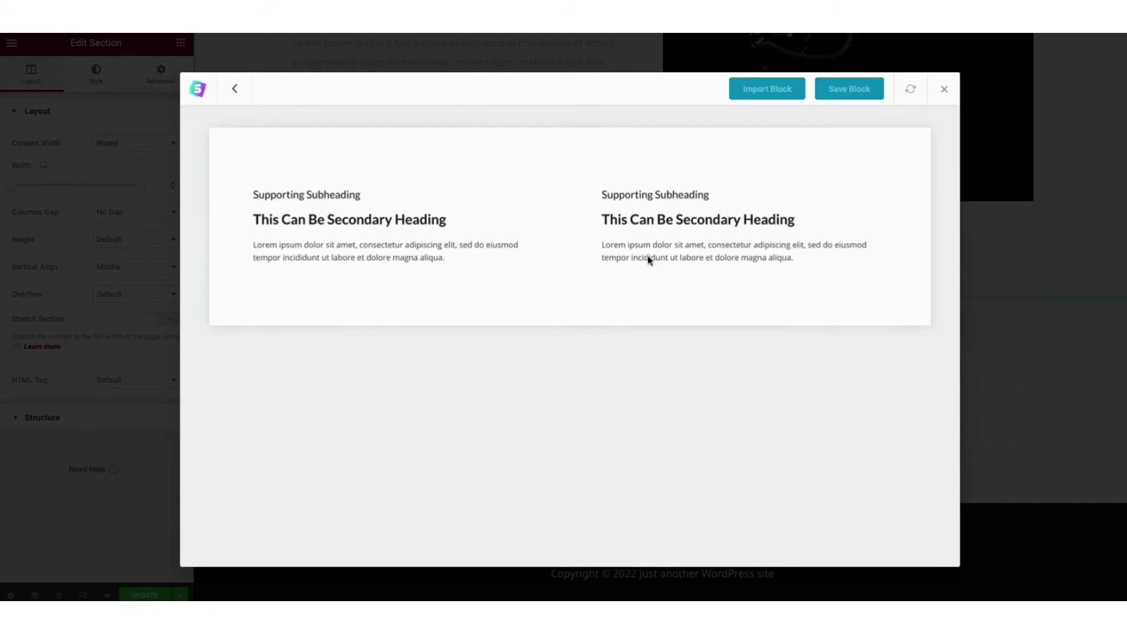
click(764, 92)
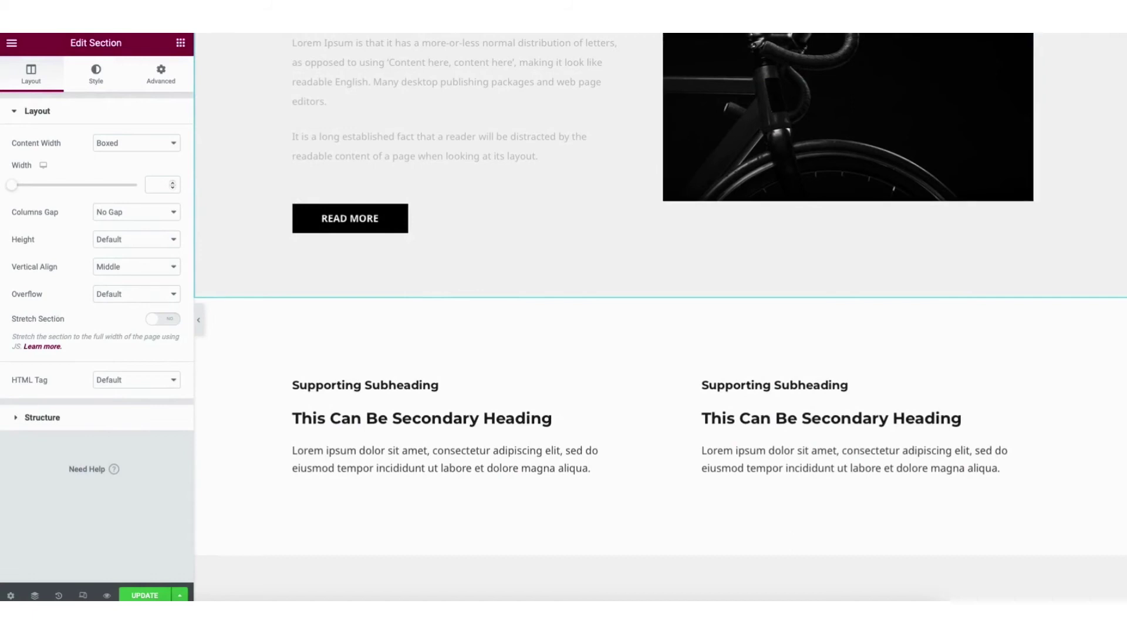
scroll(660, 294, down, 2)
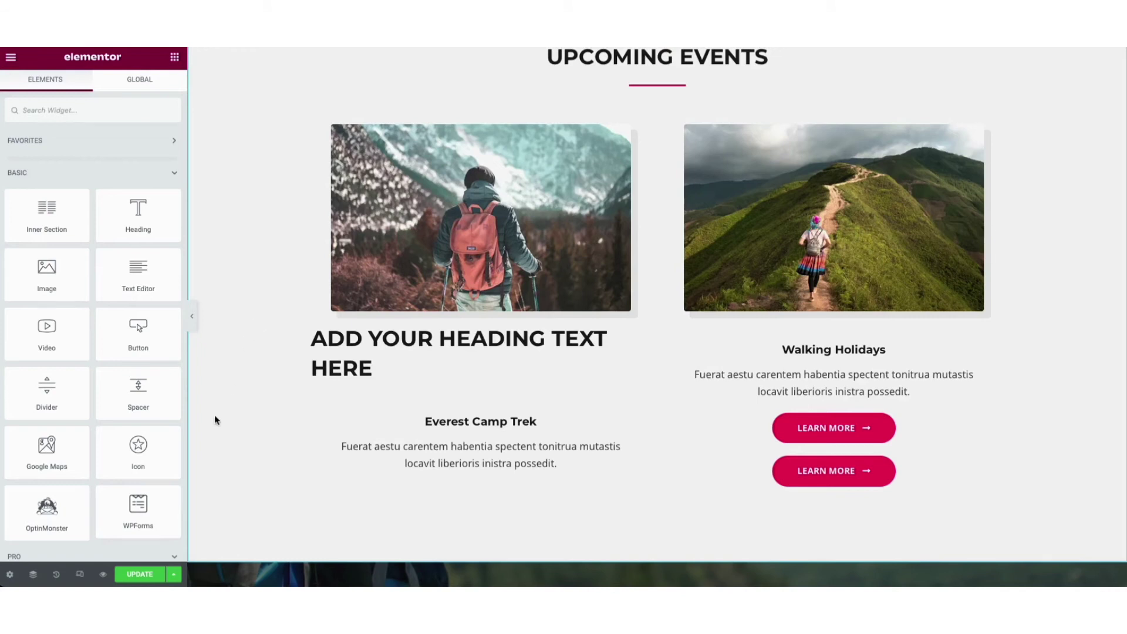
Add a WPForms widget below the Upcoming Events columns and set its form to Contact Form.
drag(132, 511, 407, 485)
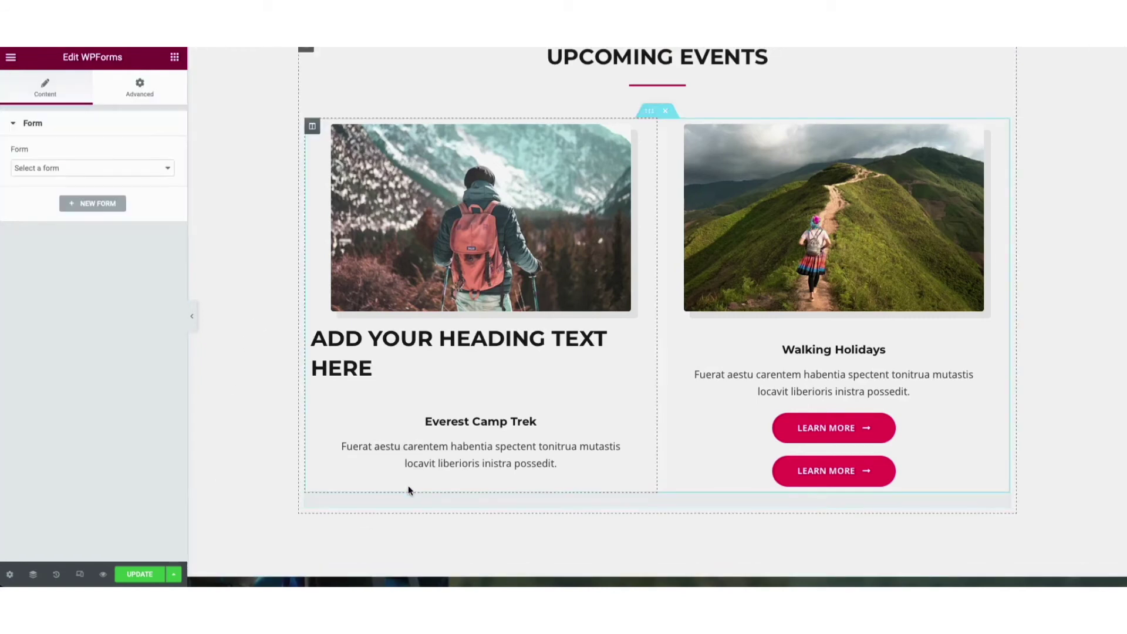
click(58, 171)
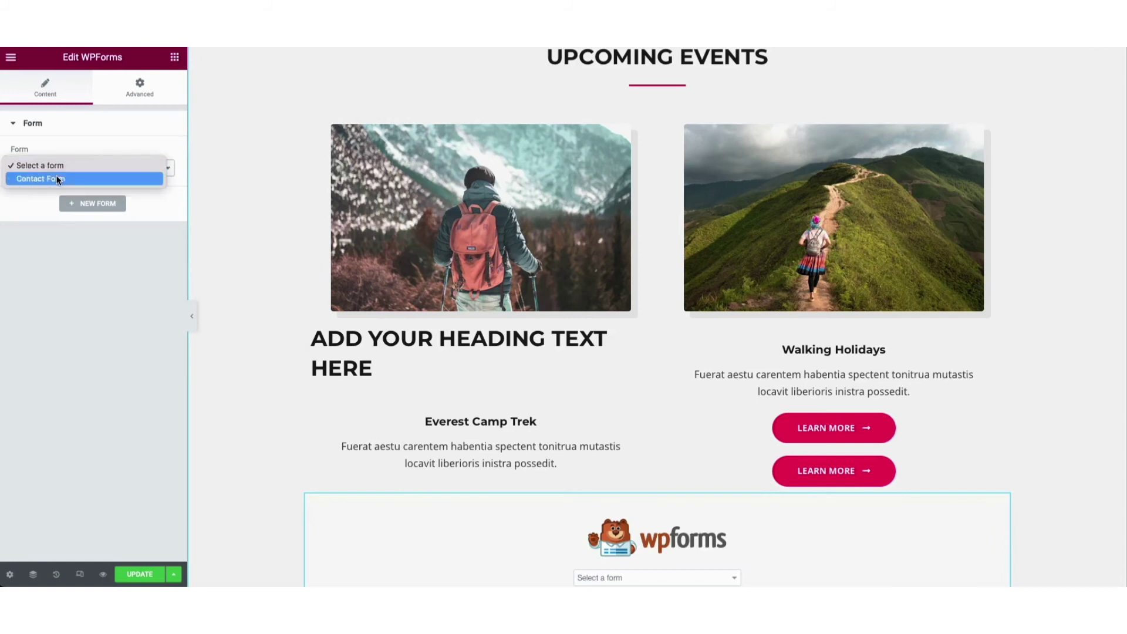
click(58, 179)
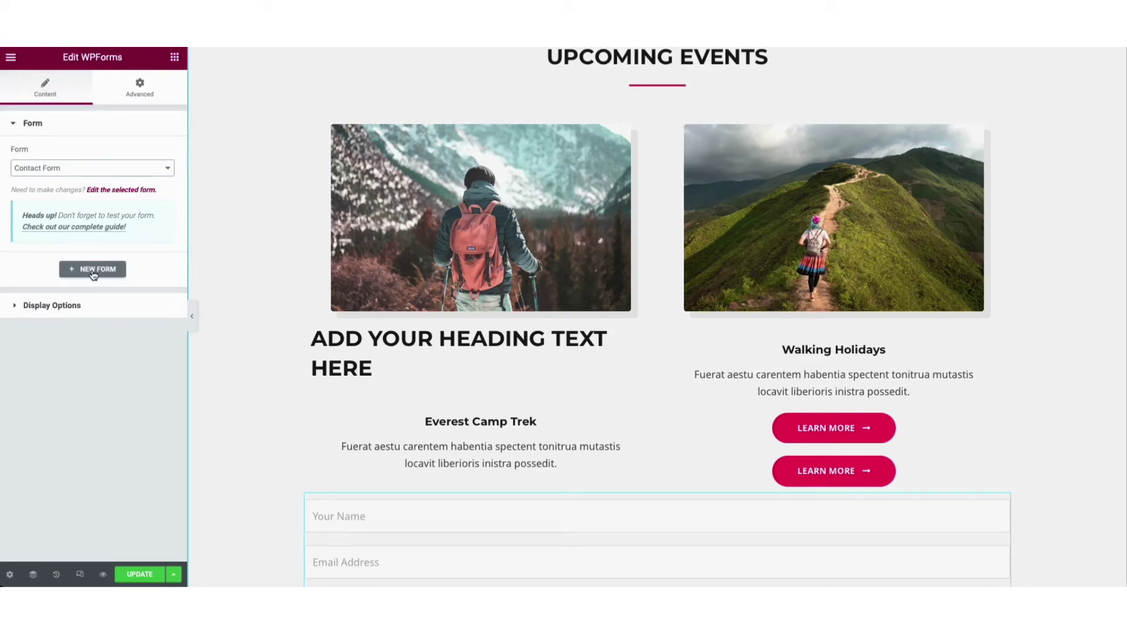
Open the selected Contact Form for editing, add another Email field directly below Your Name, and show the Your Name field's options.
click(113, 191)
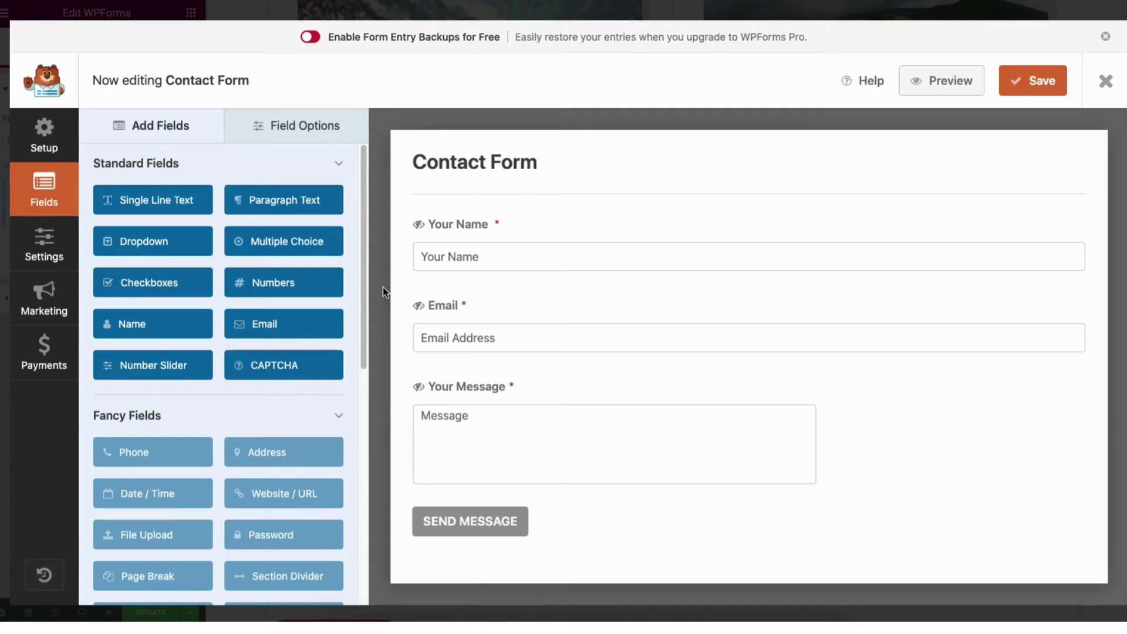
mouse_move(564, 254)
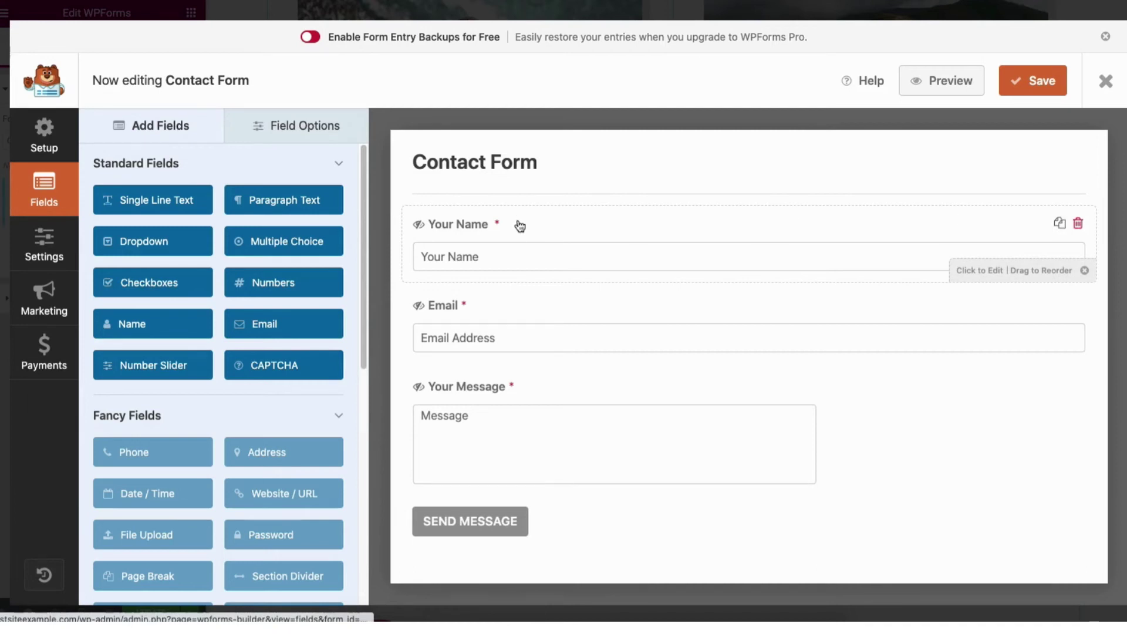
drag(523, 243, 478, 221)
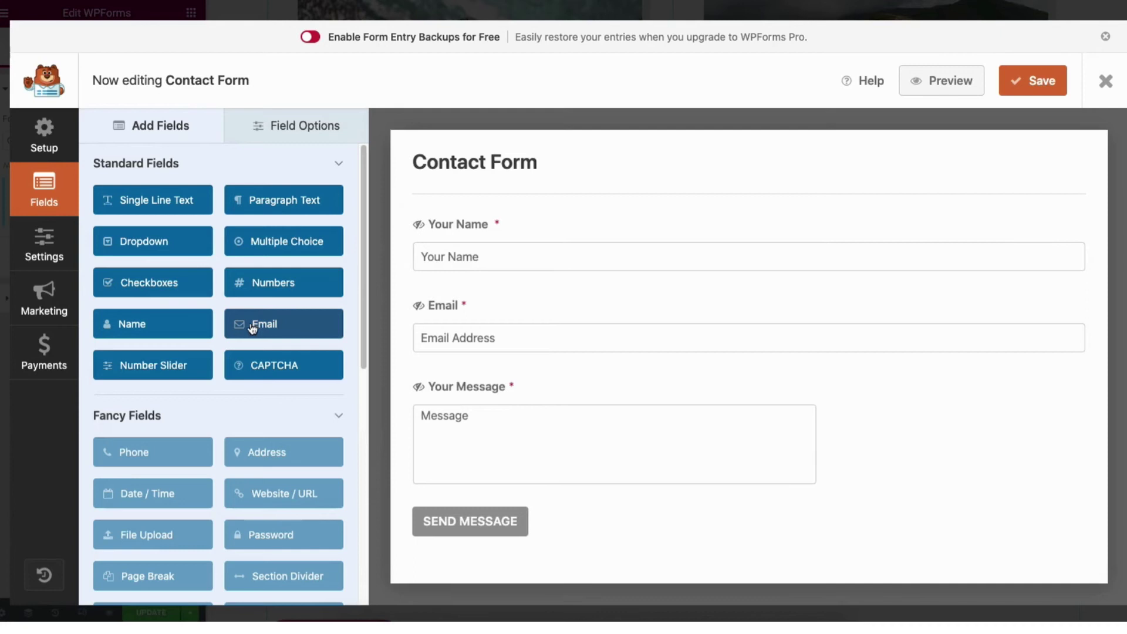
drag(283, 328, 446, 301)
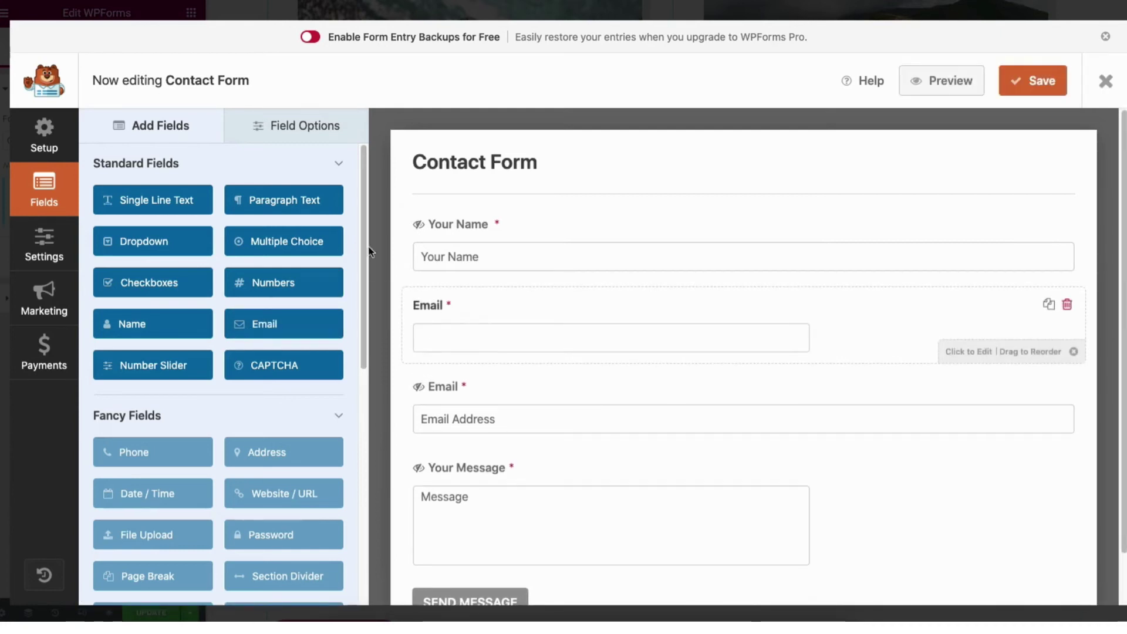
click(295, 126)
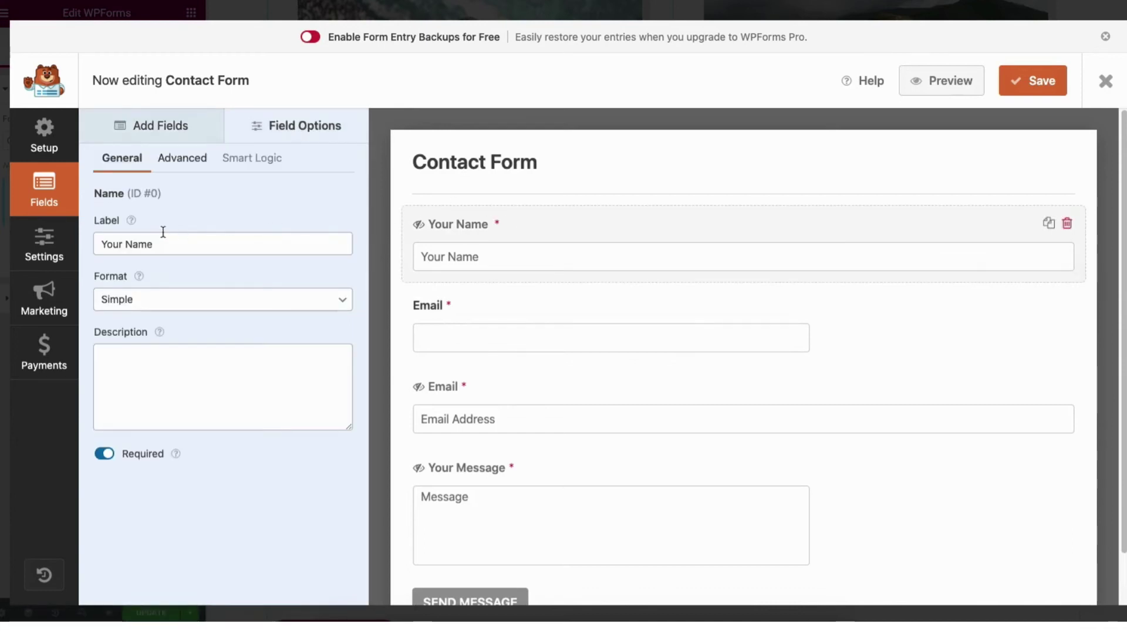
Change the Your Name field's label to Name, and toggle its Required option off and back on.
click(126, 243)
key(BackSpace)
key(BackSpace)
key(BackSpace)
key(BackSpace)
key(BackSpace)
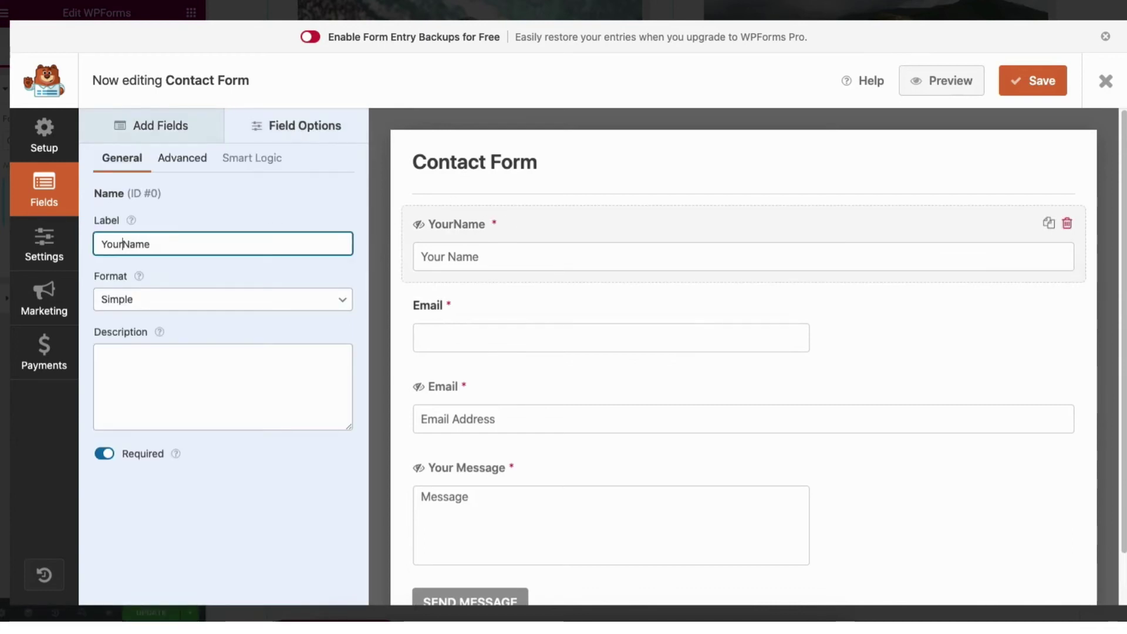
click(106, 455)
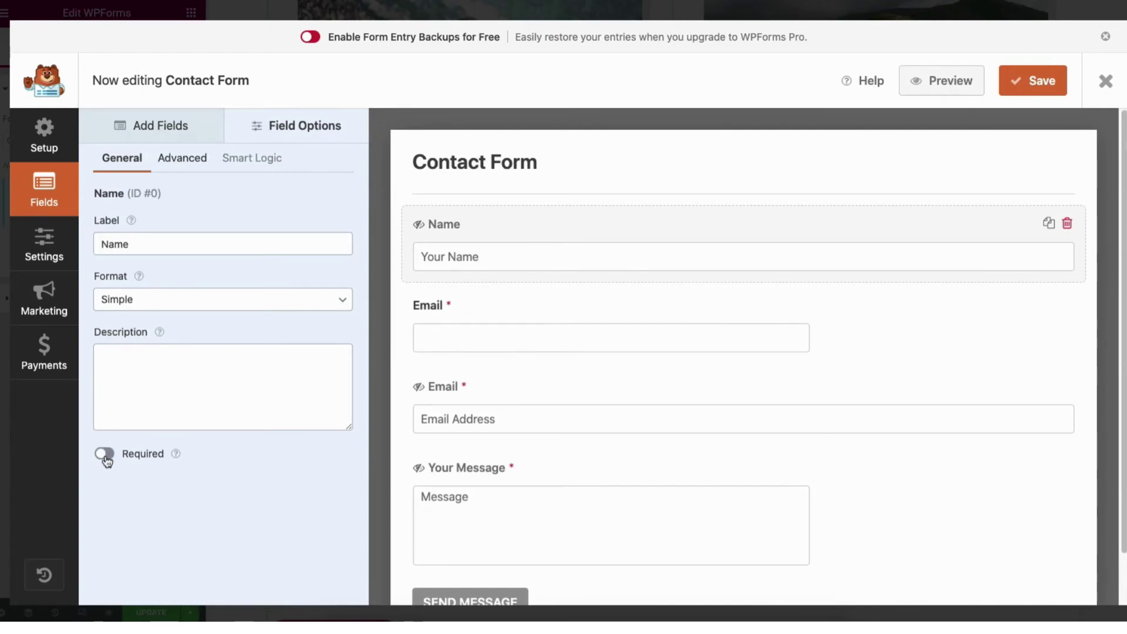
click(106, 456)
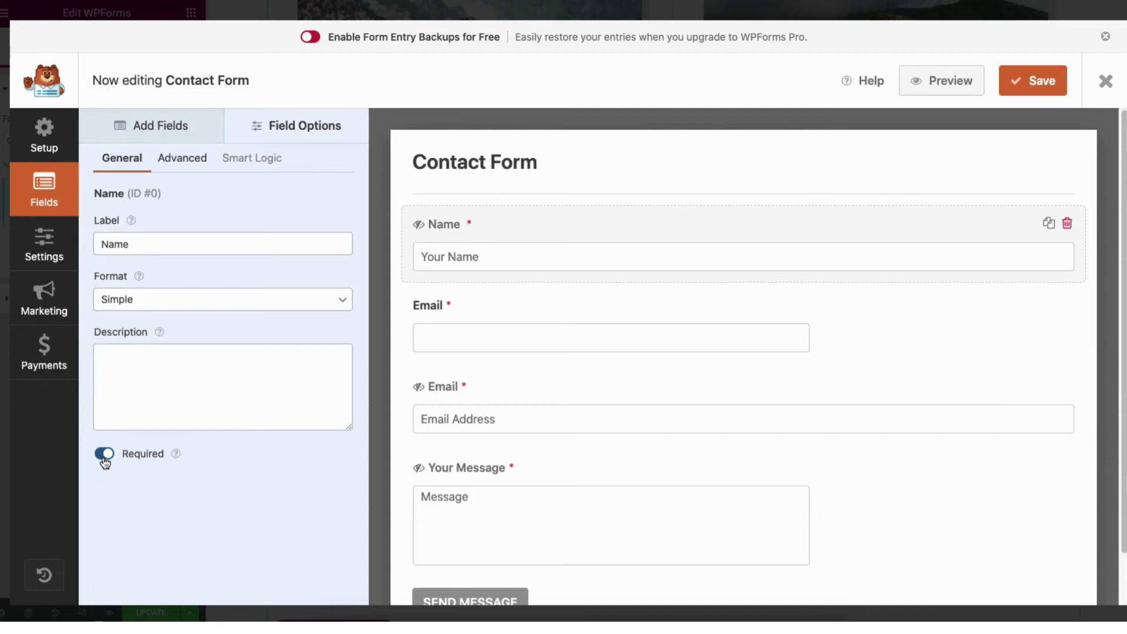
Try the Medium and Small field sizes on the Name field and return it to Large.
click(182, 159)
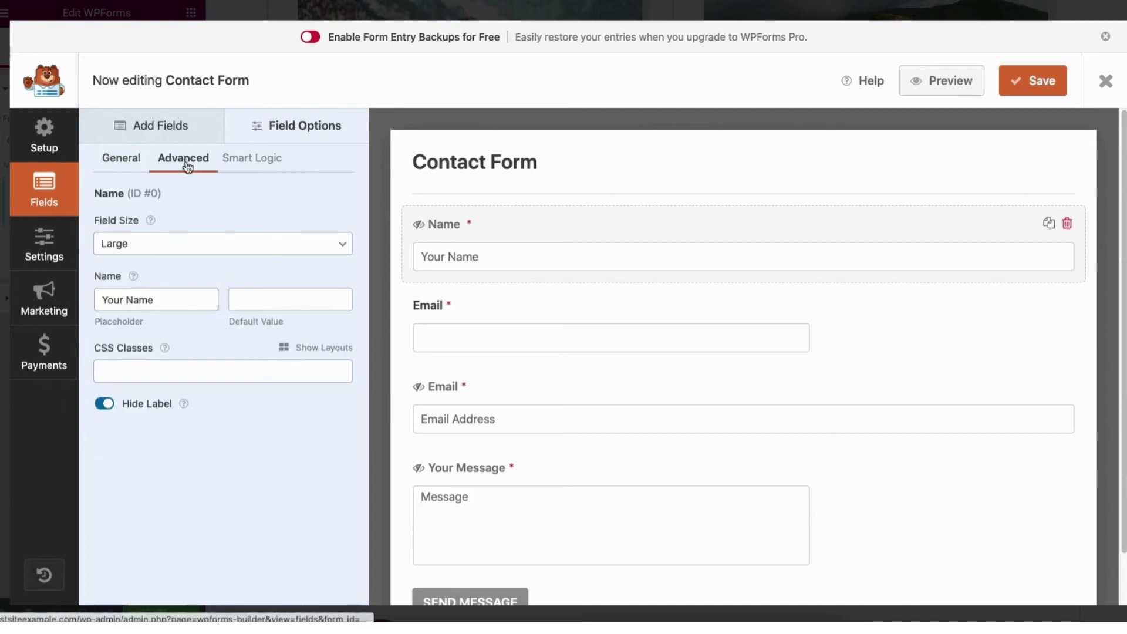
click(139, 243)
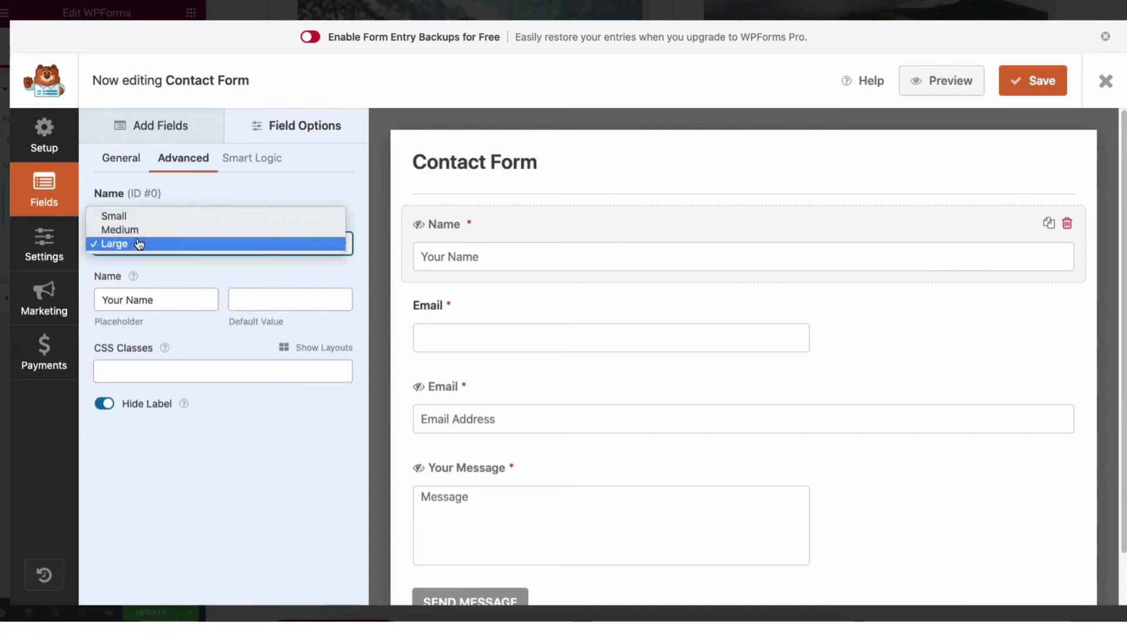
click(135, 233)
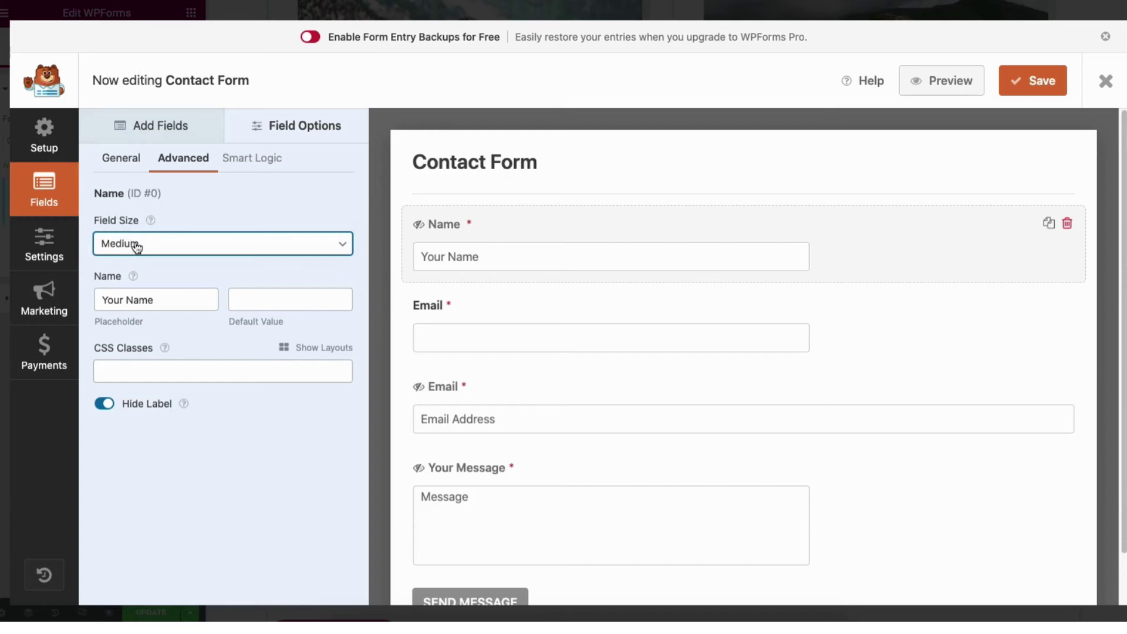
click(135, 244)
click(134, 245)
click(134, 245)
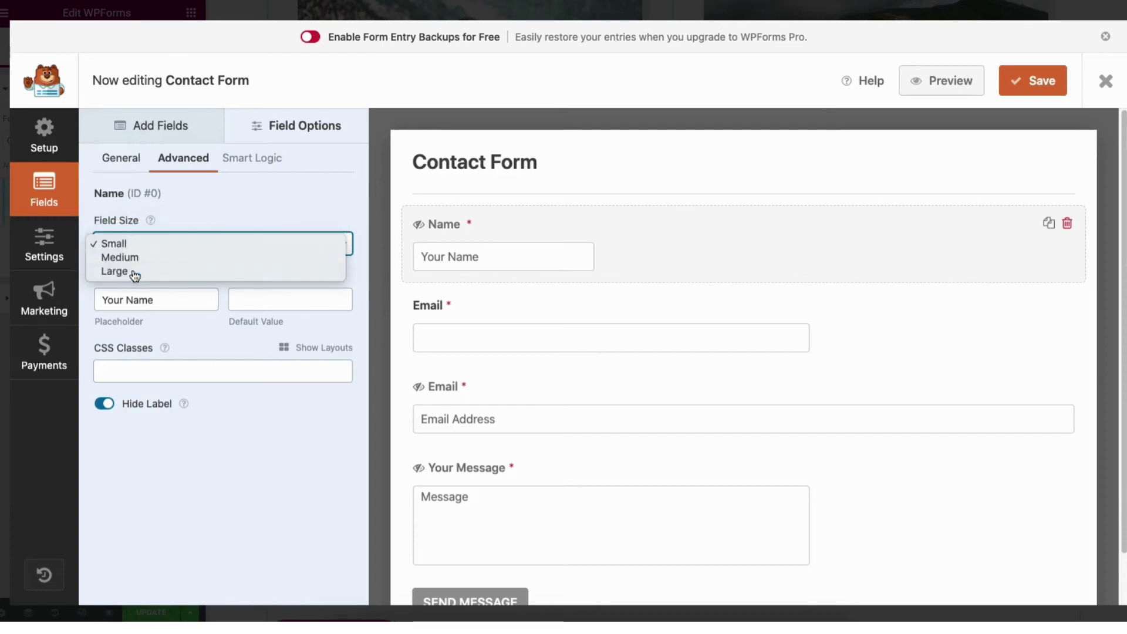
click(135, 275)
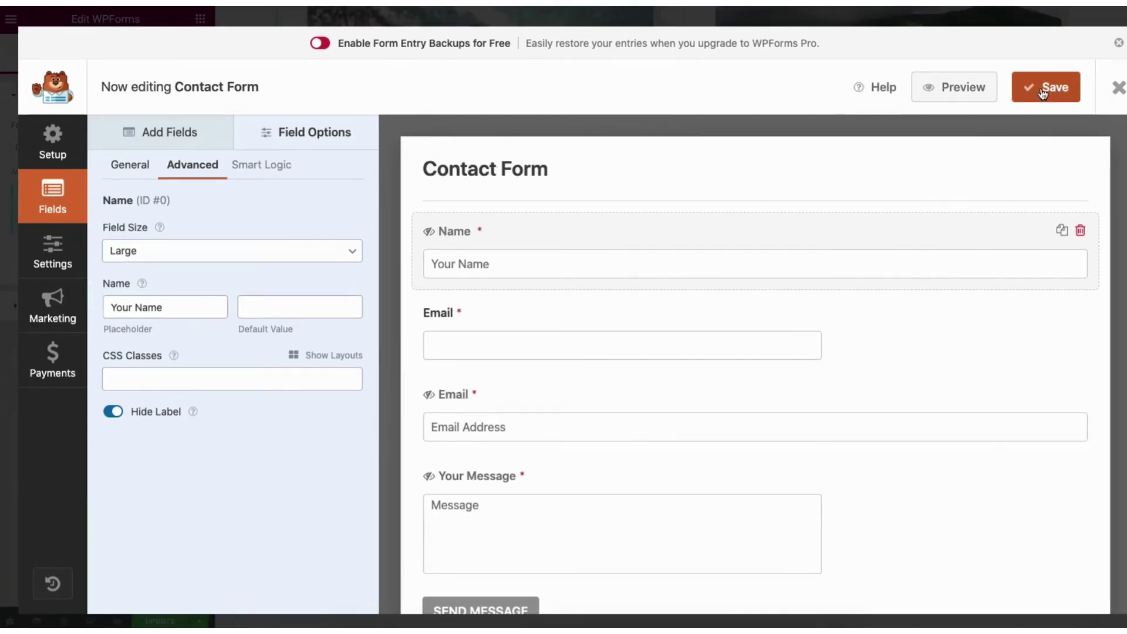
Close the Contact Form builder and preview the changes to the home page.
click(1118, 90)
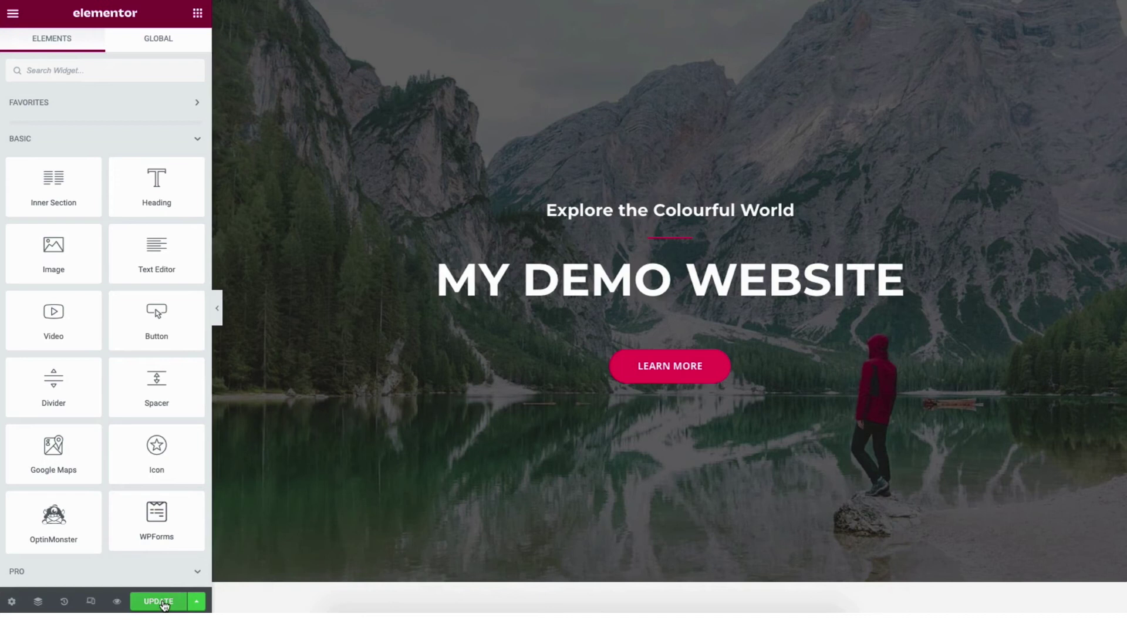
click(199, 603)
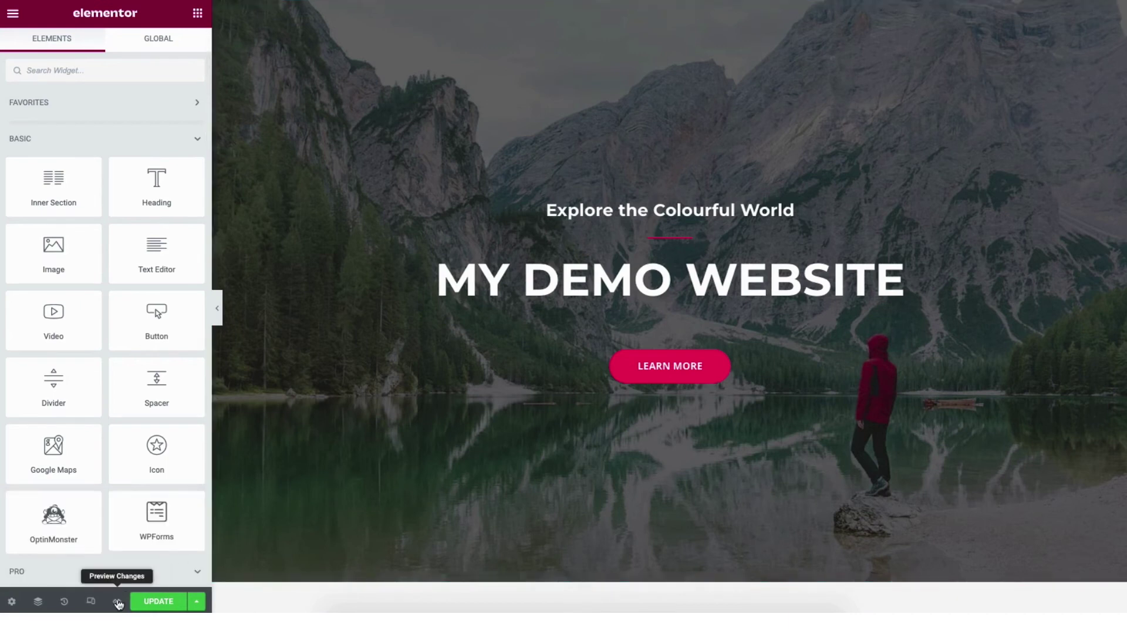
click(117, 601)
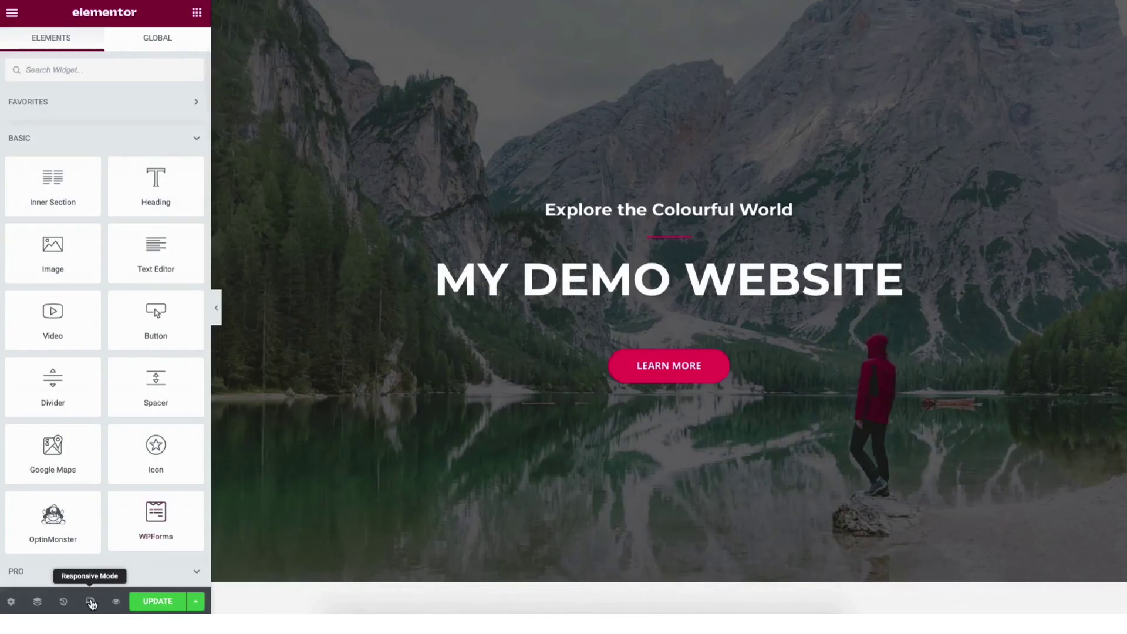
Check the home page in responsive mode at the tablet and mobile sizes.
click(90, 601)
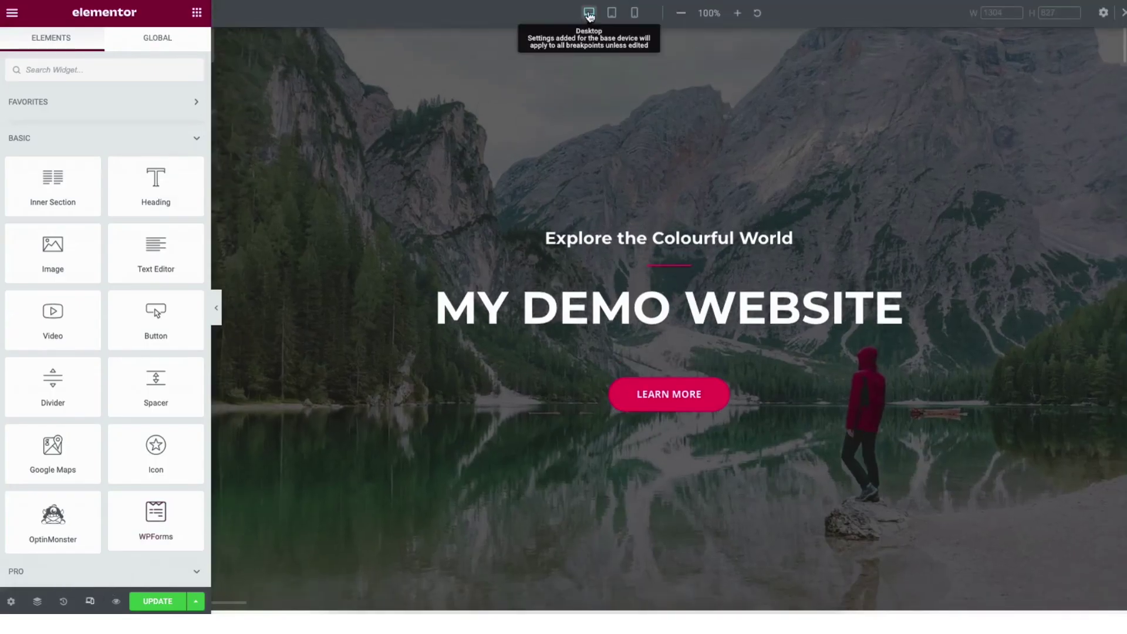
click(611, 13)
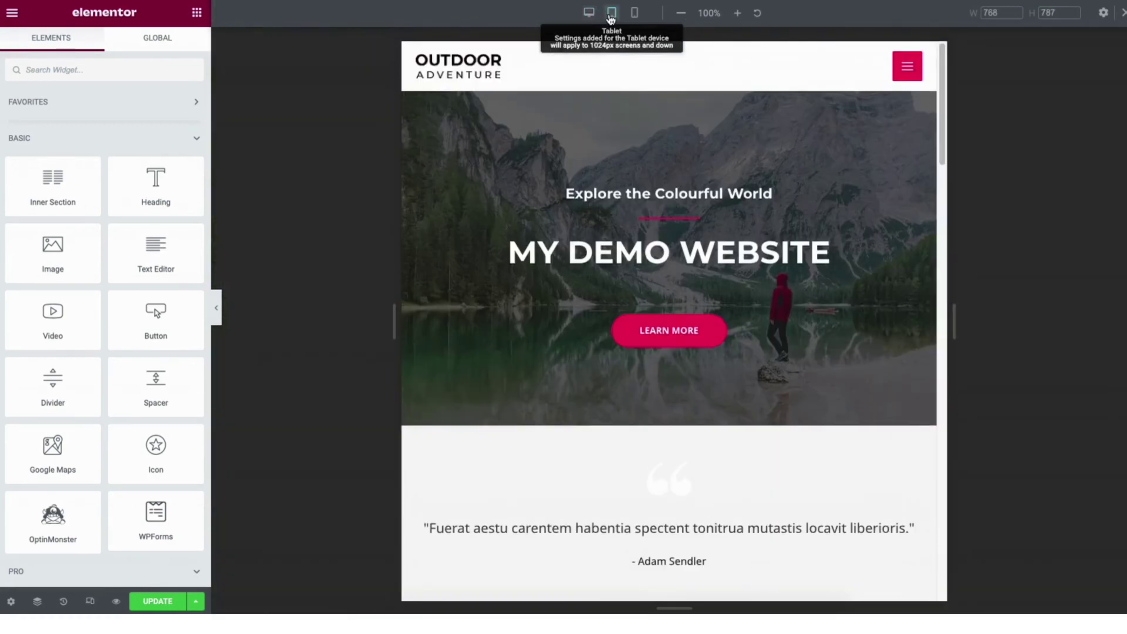
click(635, 14)
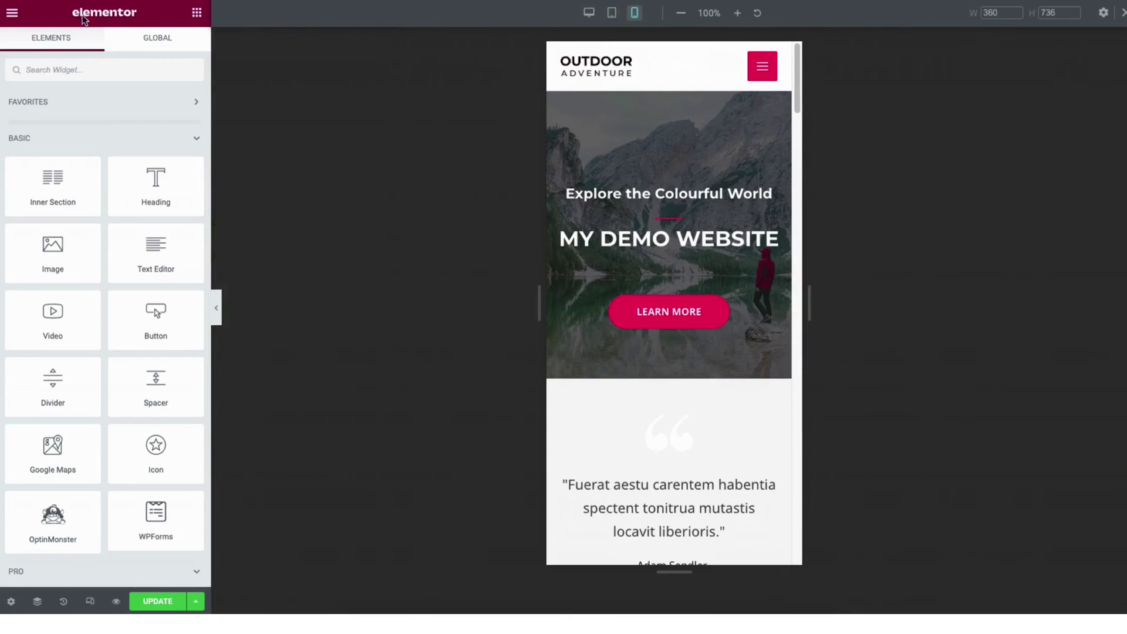
Look over Elementor's Site Settings for global colors, fonts and theme style, and close them.
click(12, 17)
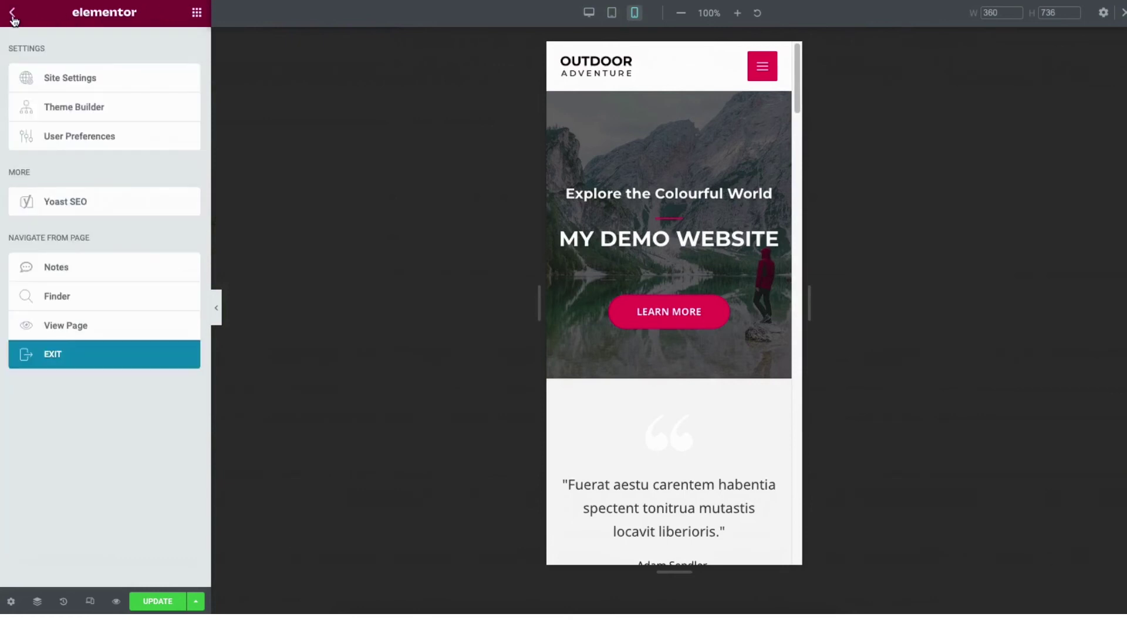
click(78, 78)
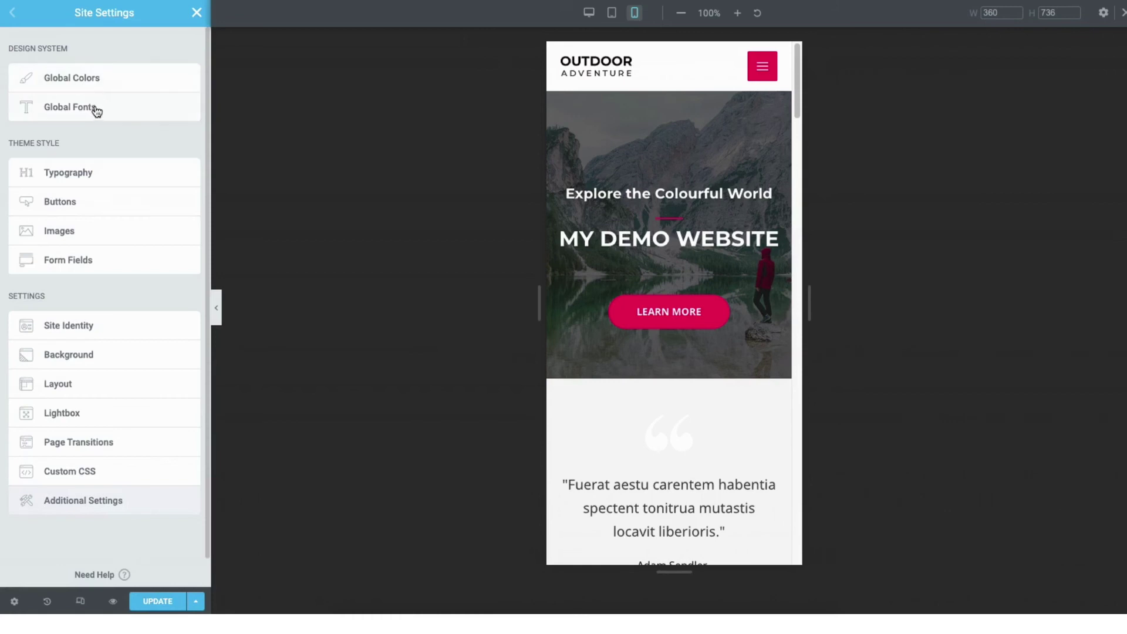
click(197, 13)
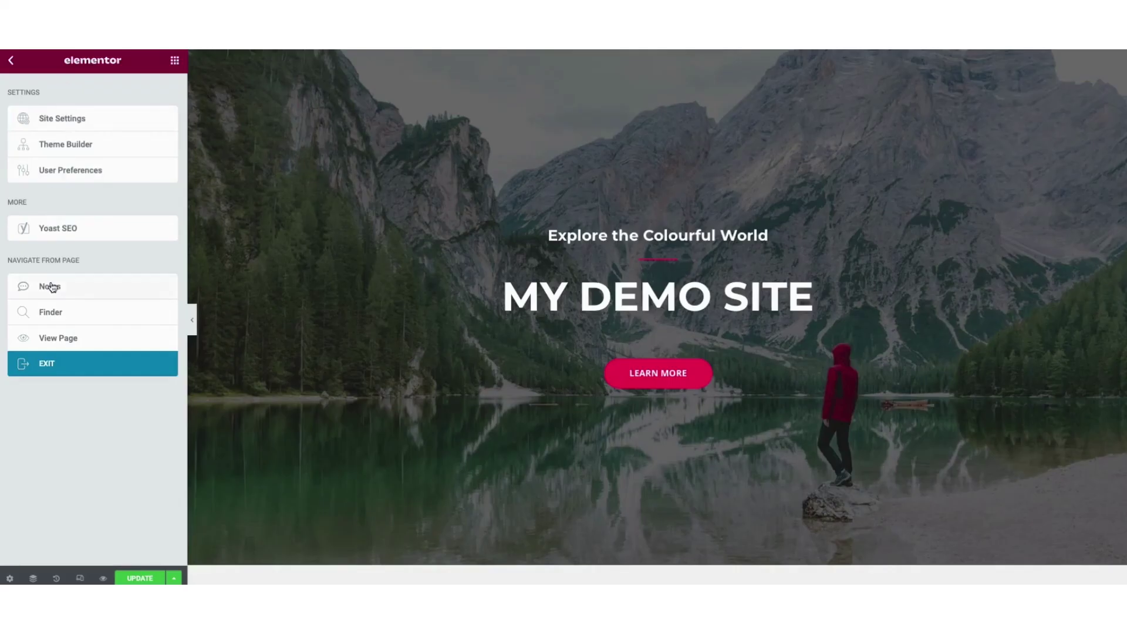
View the live home page, and open the list of all pages in the WordPress dashboard.
click(63, 343)
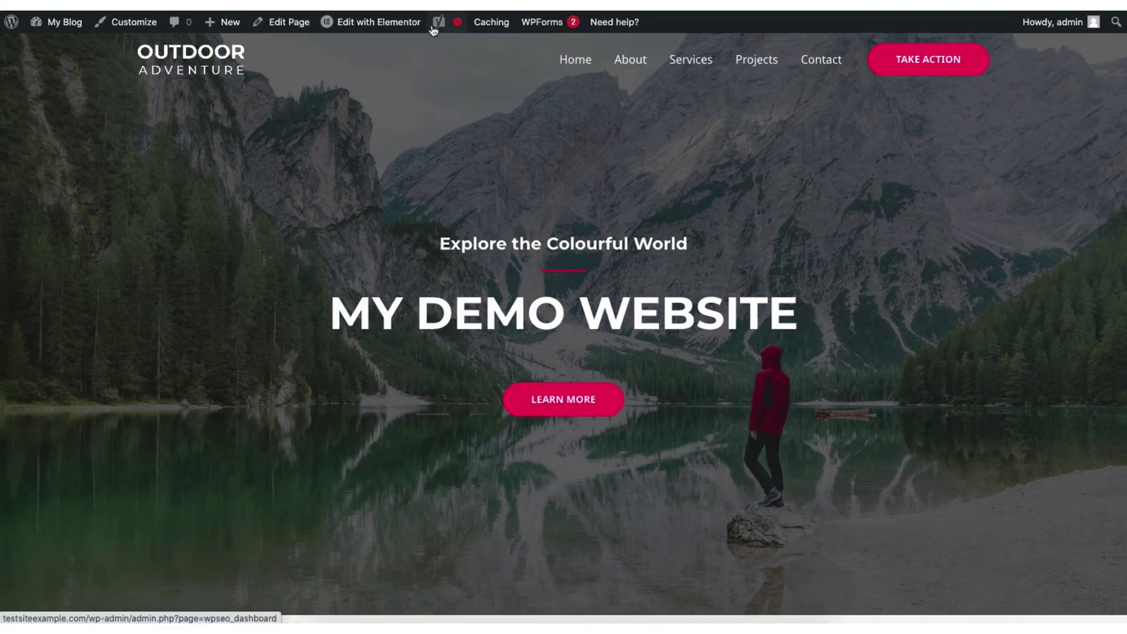
mouse_move(379, 26)
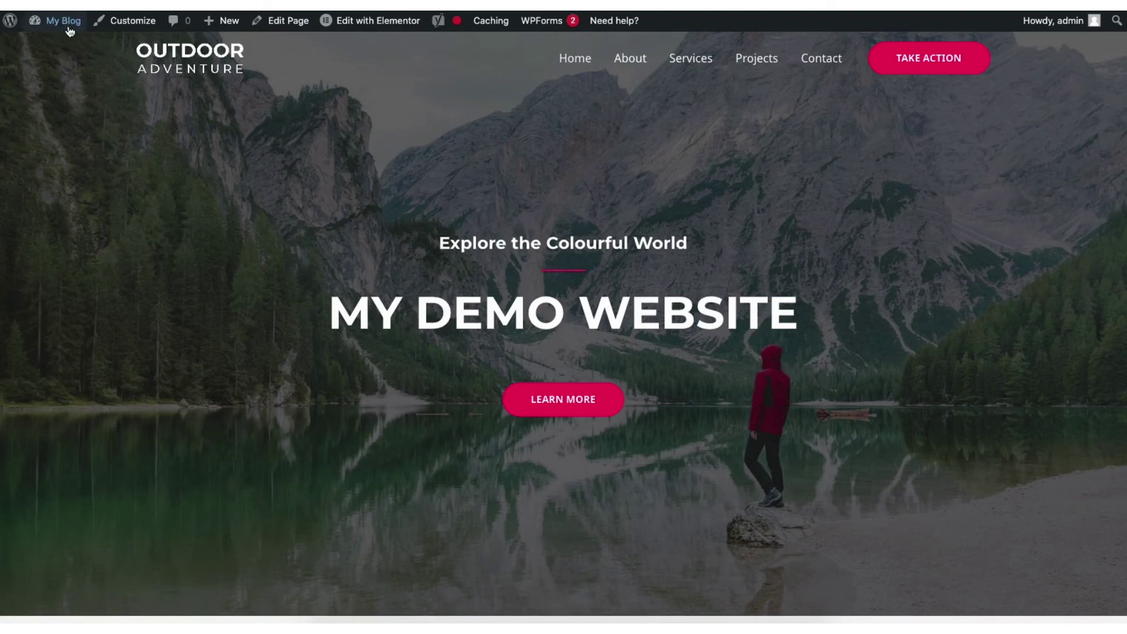
mouse_move(66, 24)
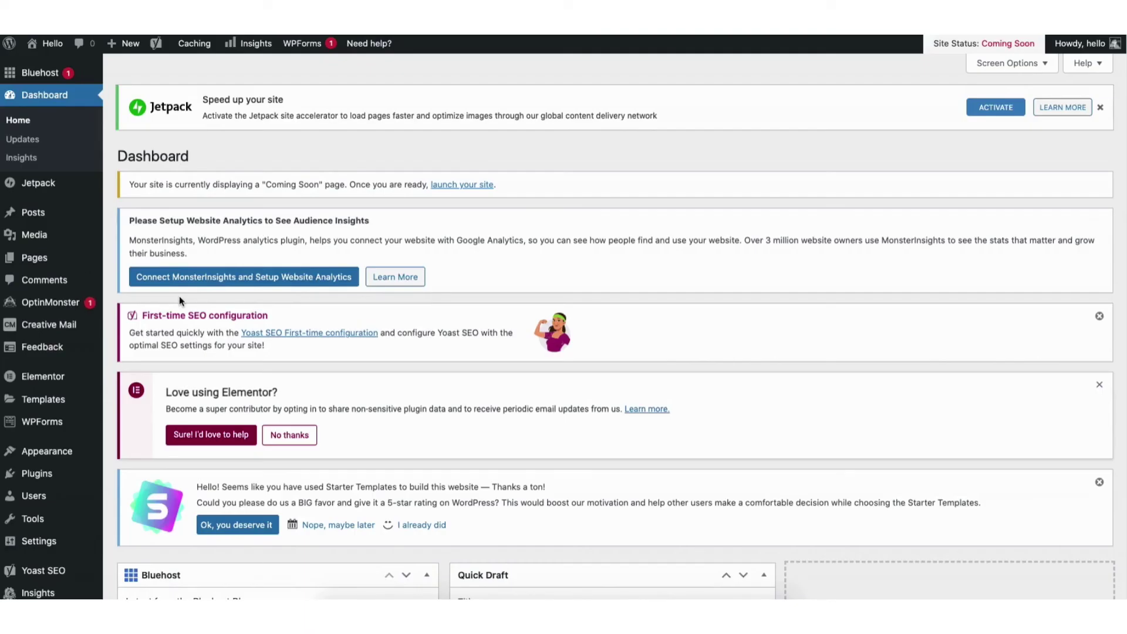
mouse_move(39, 264)
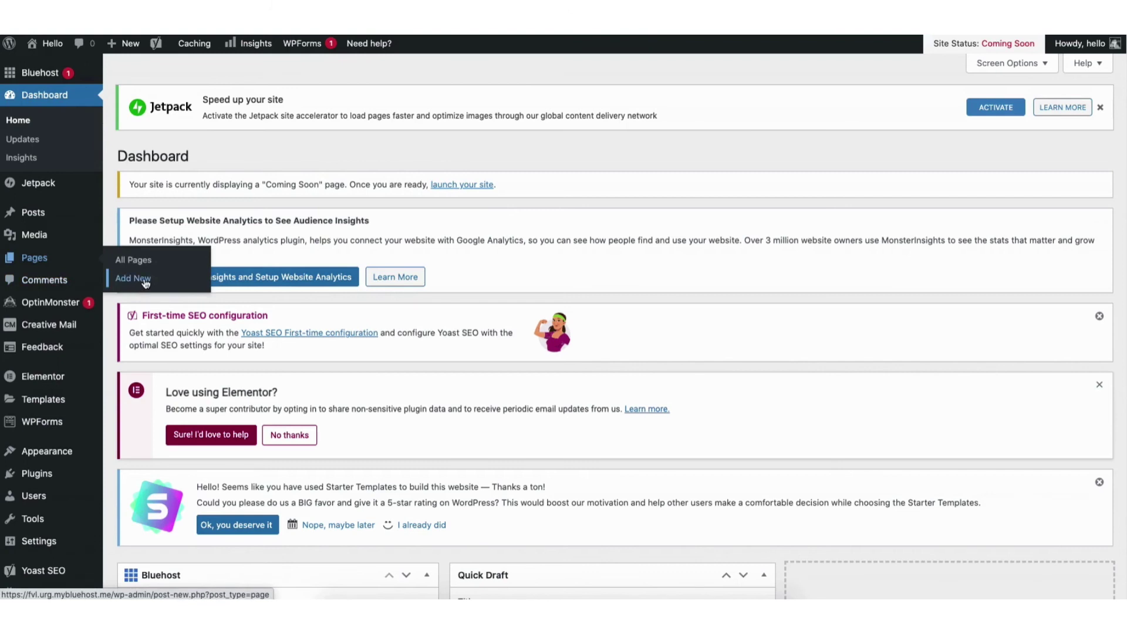
click(141, 262)
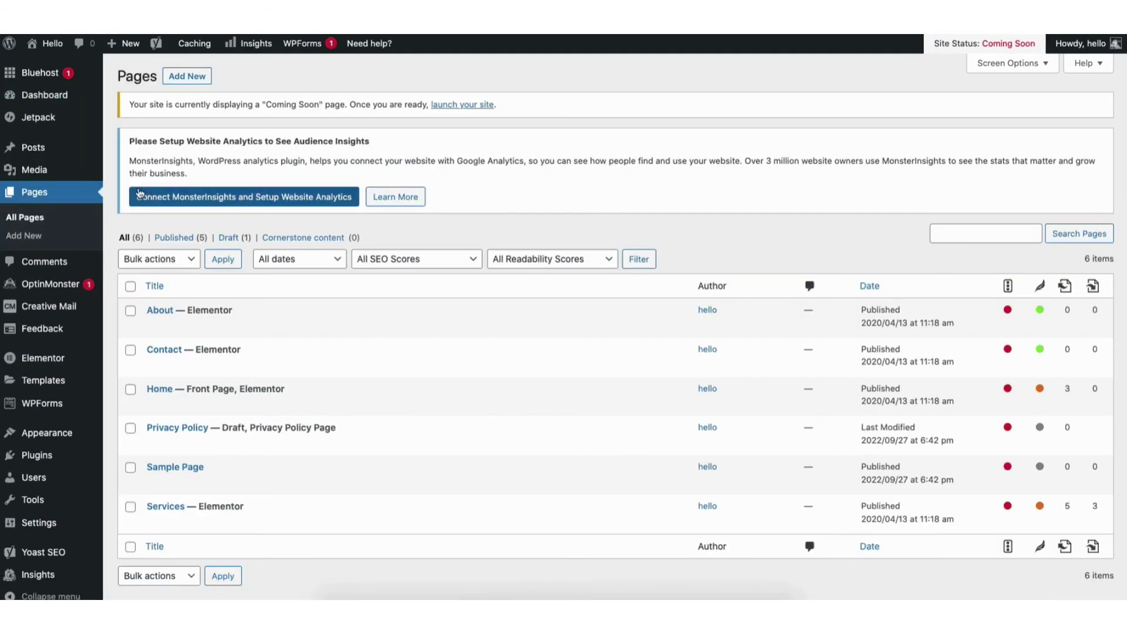
Show the media library's file upload area, and open the list of all posts.
mouse_move(34, 171)
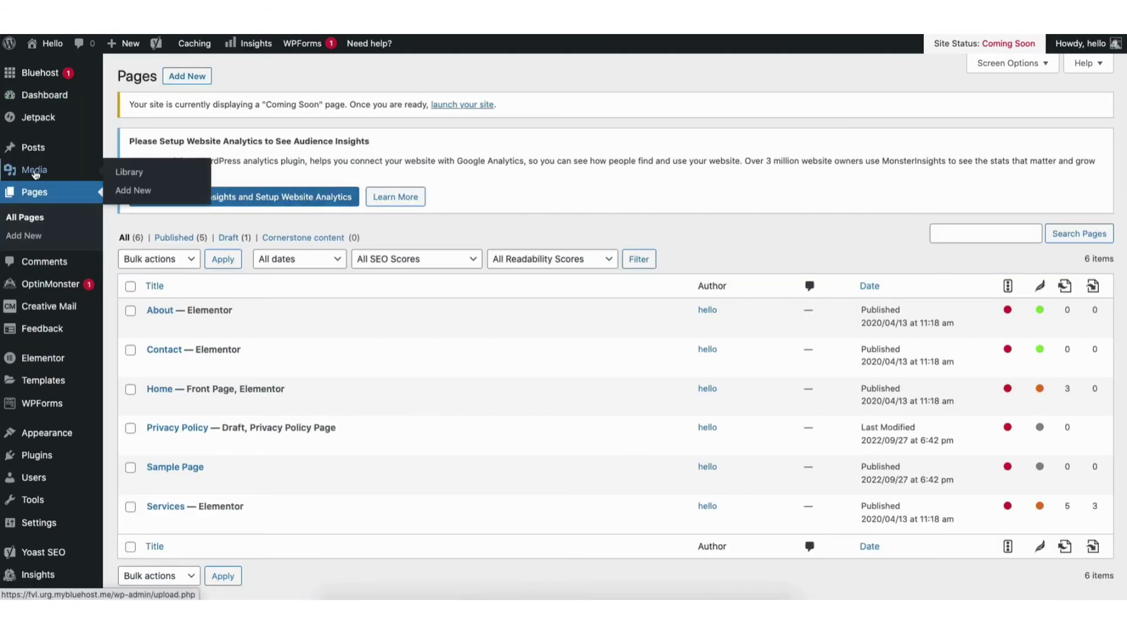
click(130, 174)
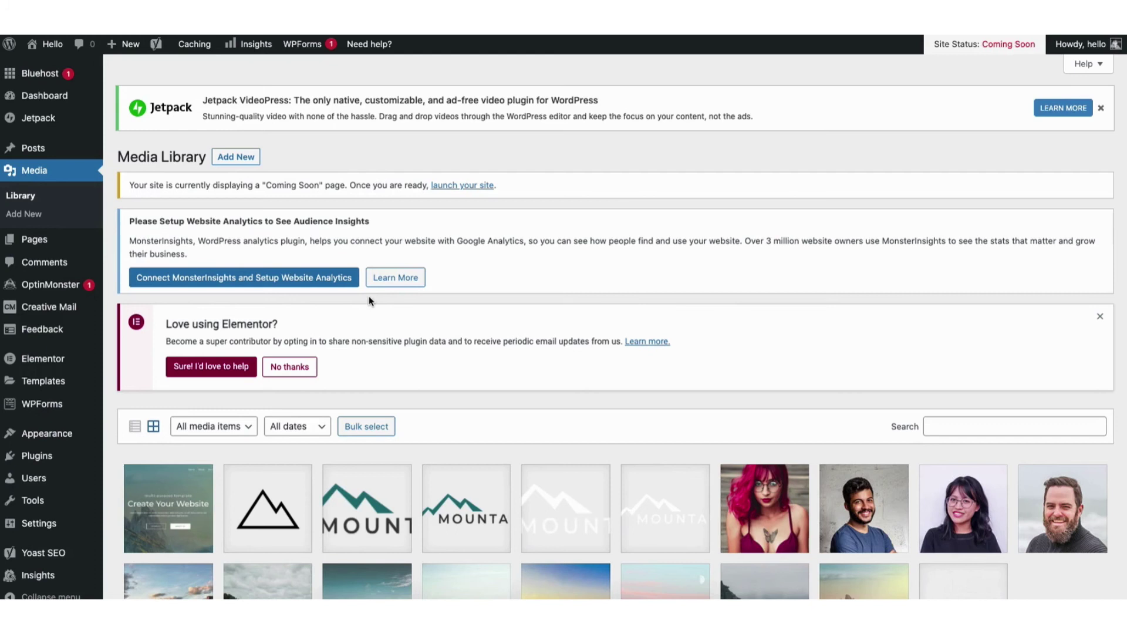
click(238, 158)
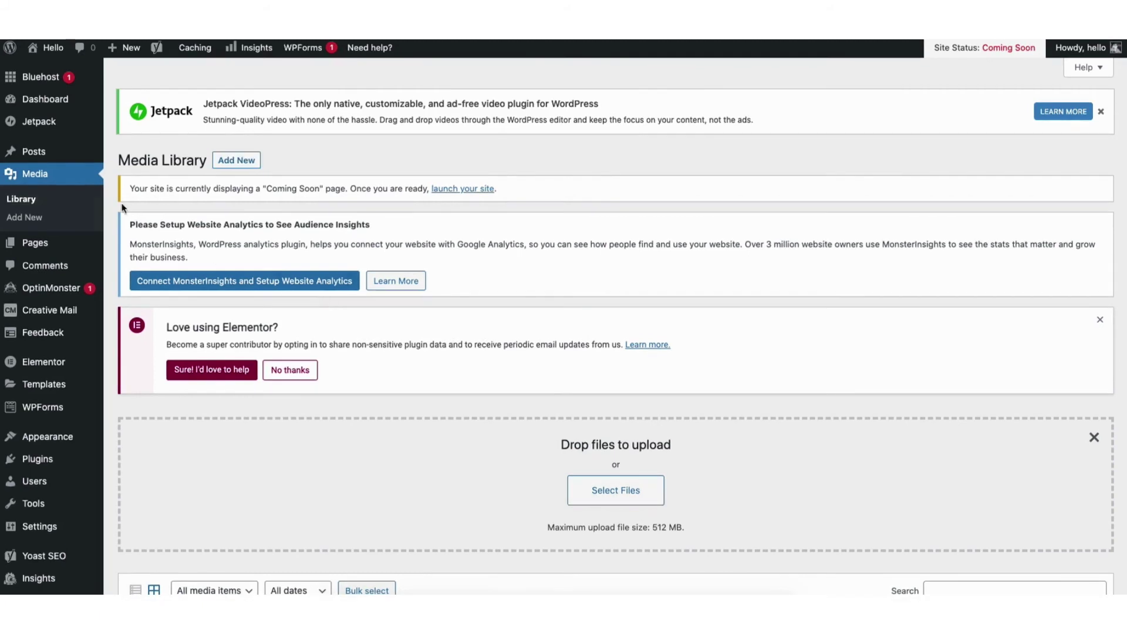
mouse_move(38, 155)
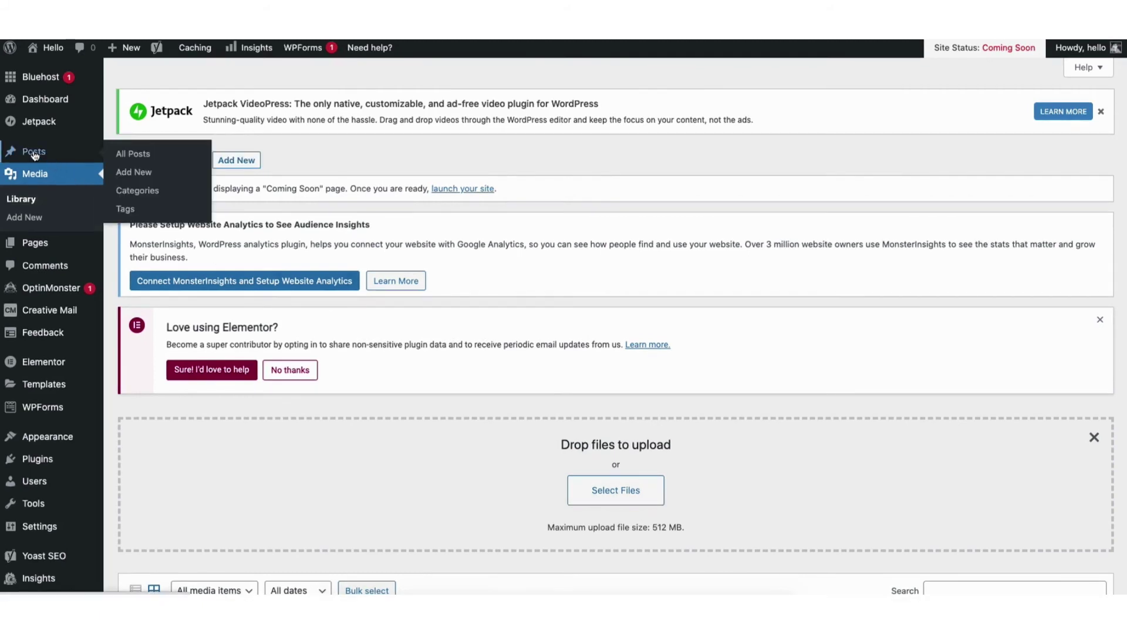
click(138, 157)
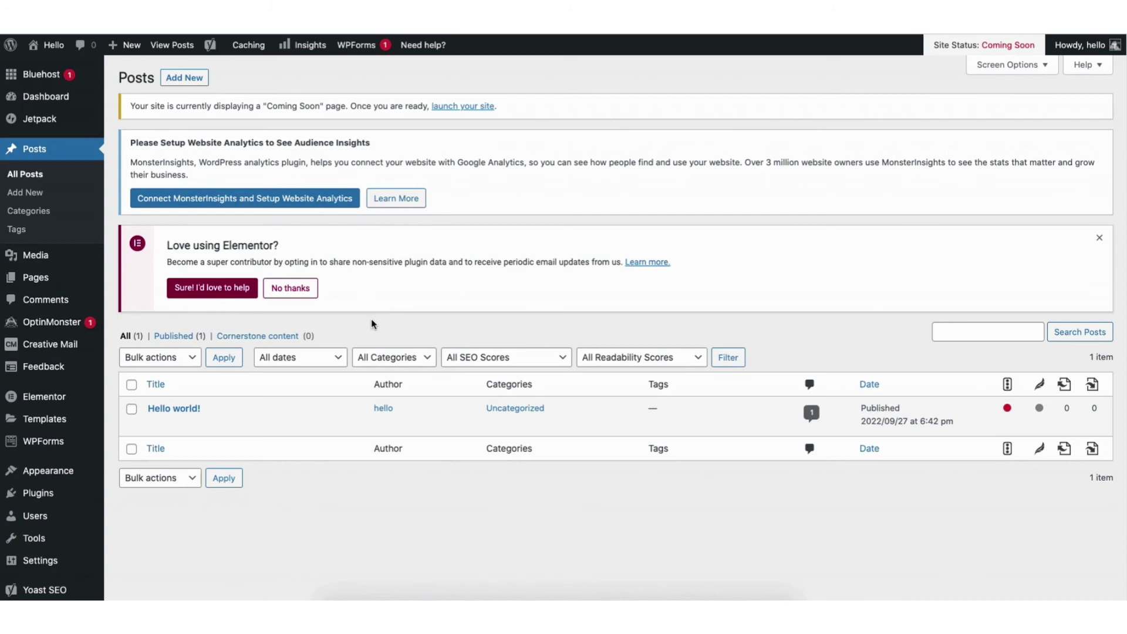
Review the site's comments, and open the page for adding new plugins.
click(44, 304)
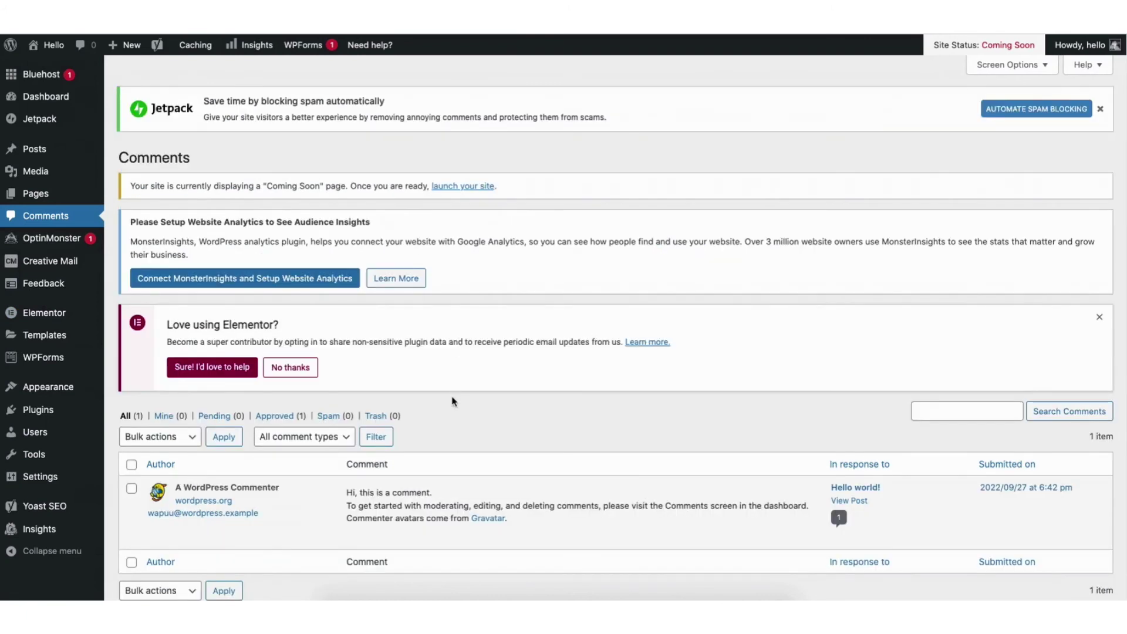
mouse_move(376, 507)
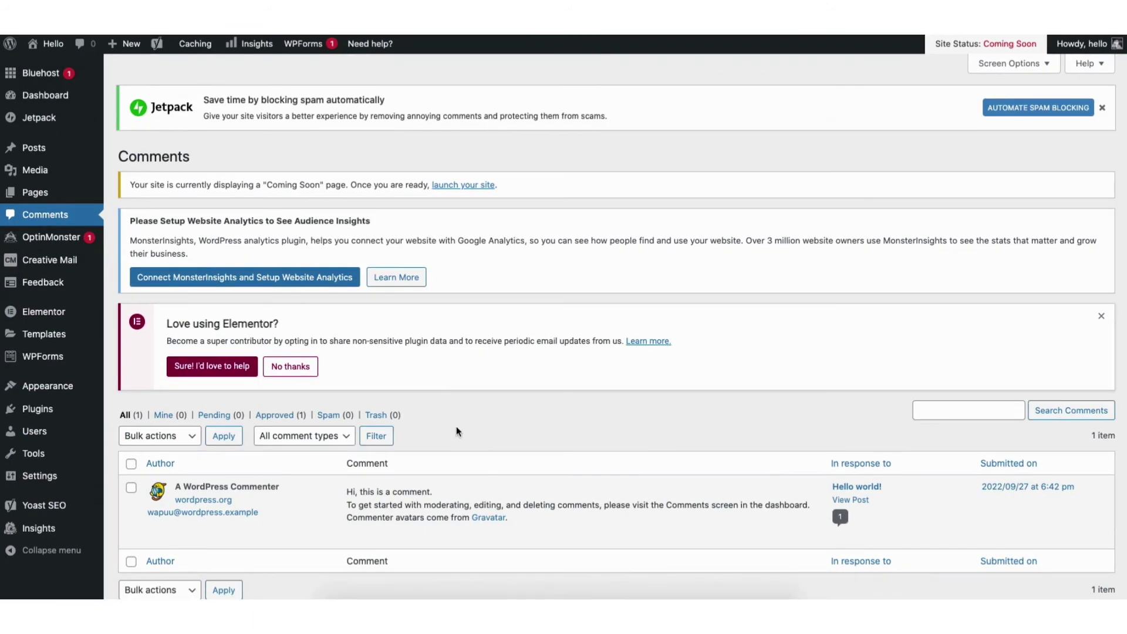
mouse_move(43, 414)
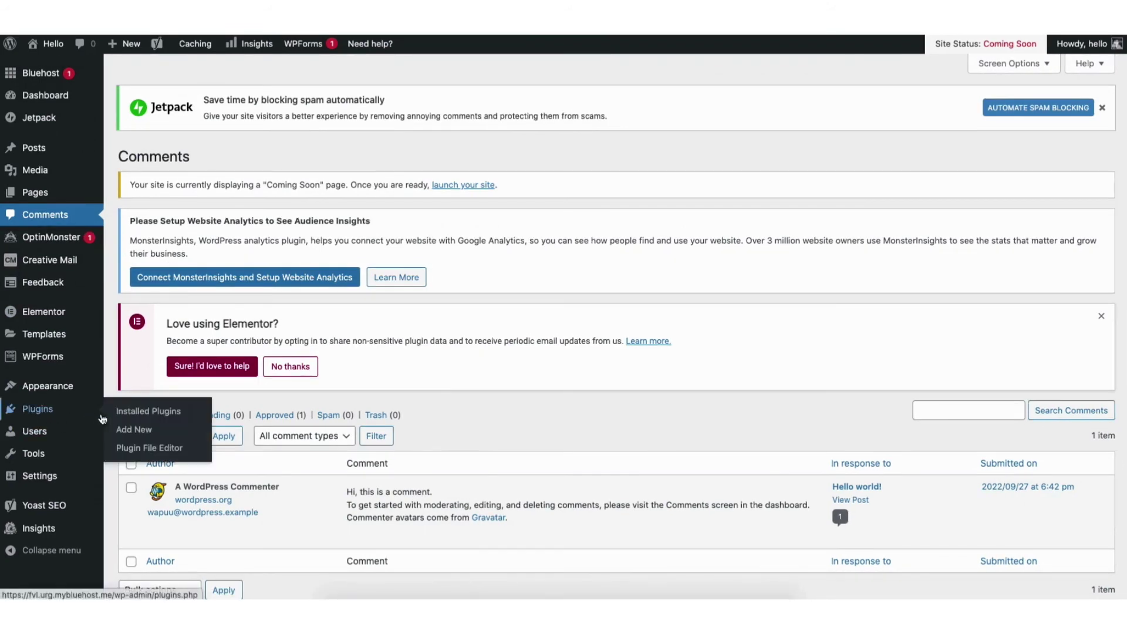
click(134, 432)
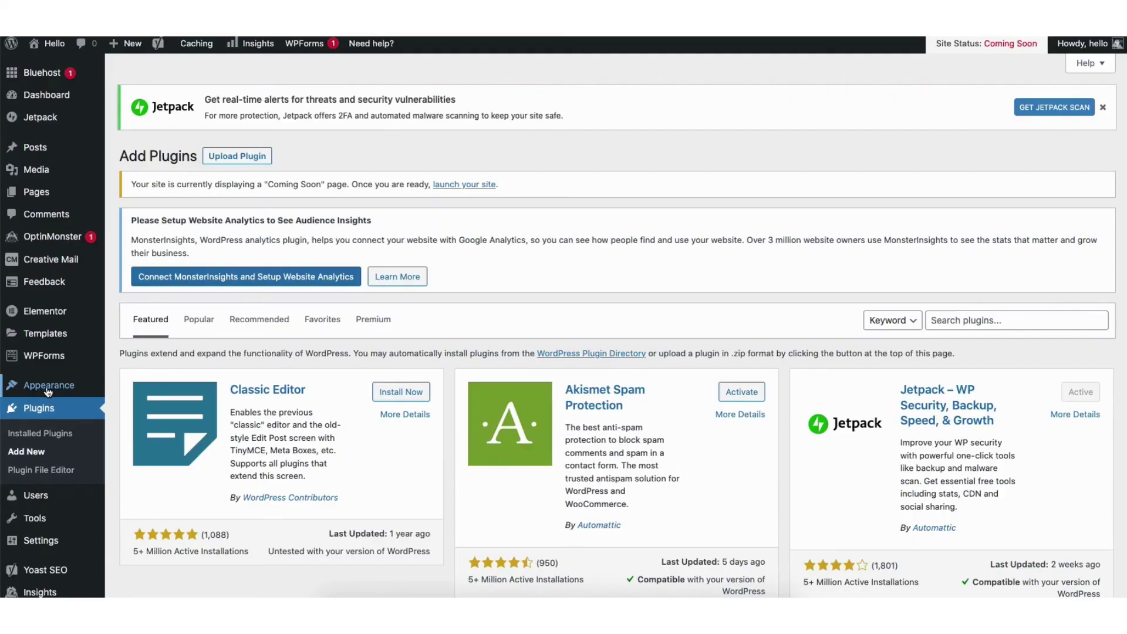
Open the site's menu editor on the about us menu and expand the Company Profile item's settings.
mouse_move(49, 391)
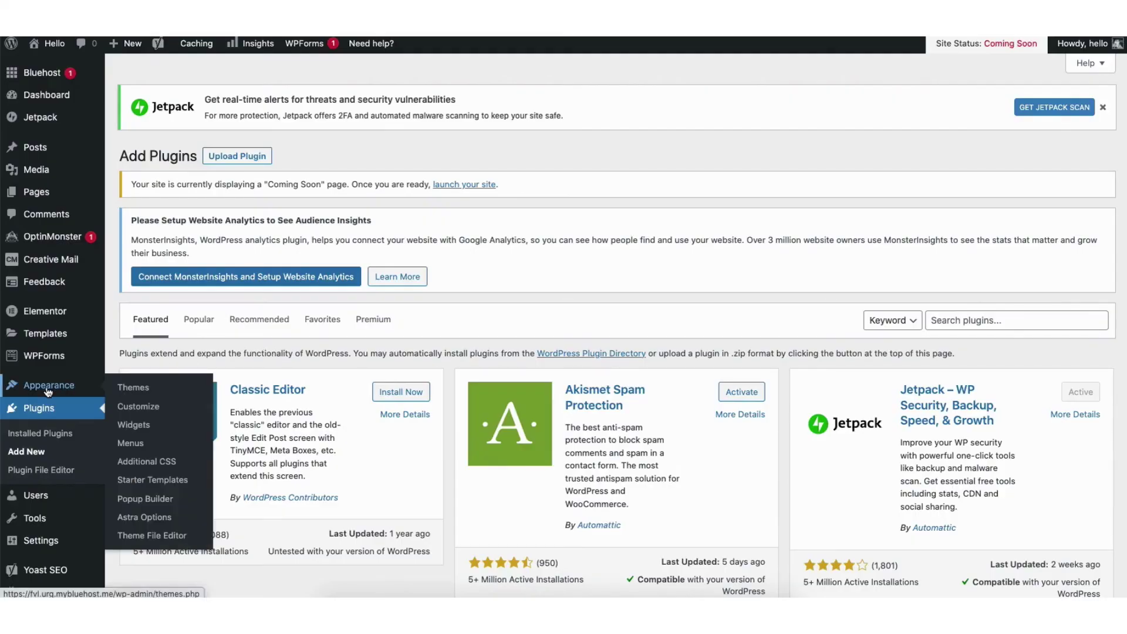
click(134, 448)
scroll(564, 326, down, 3)
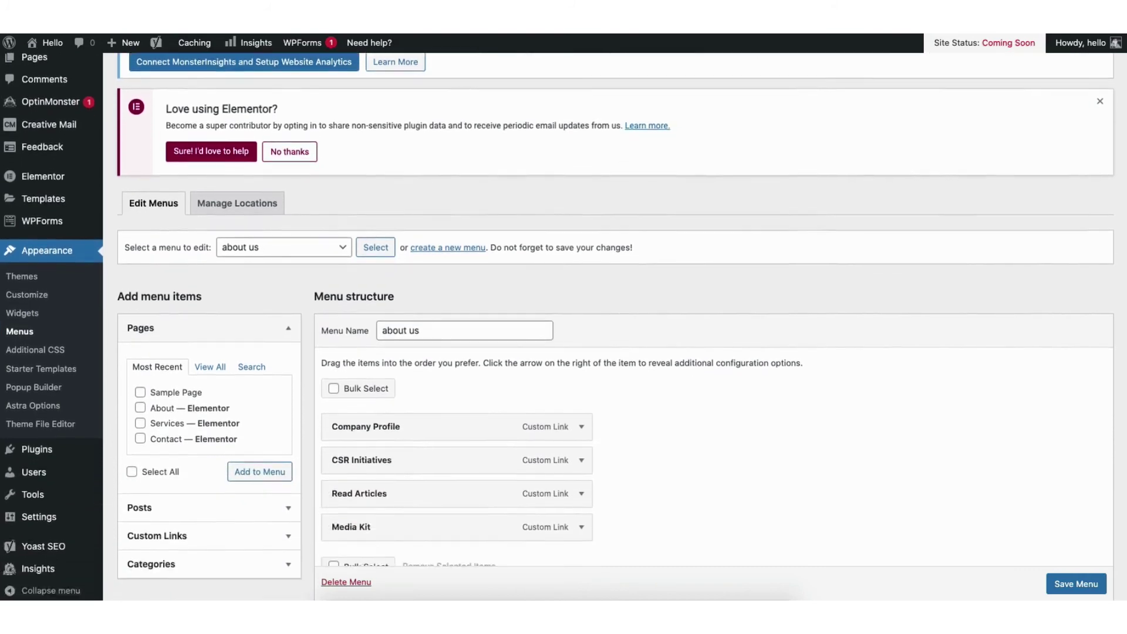
scroll(616, 310, down, 5)
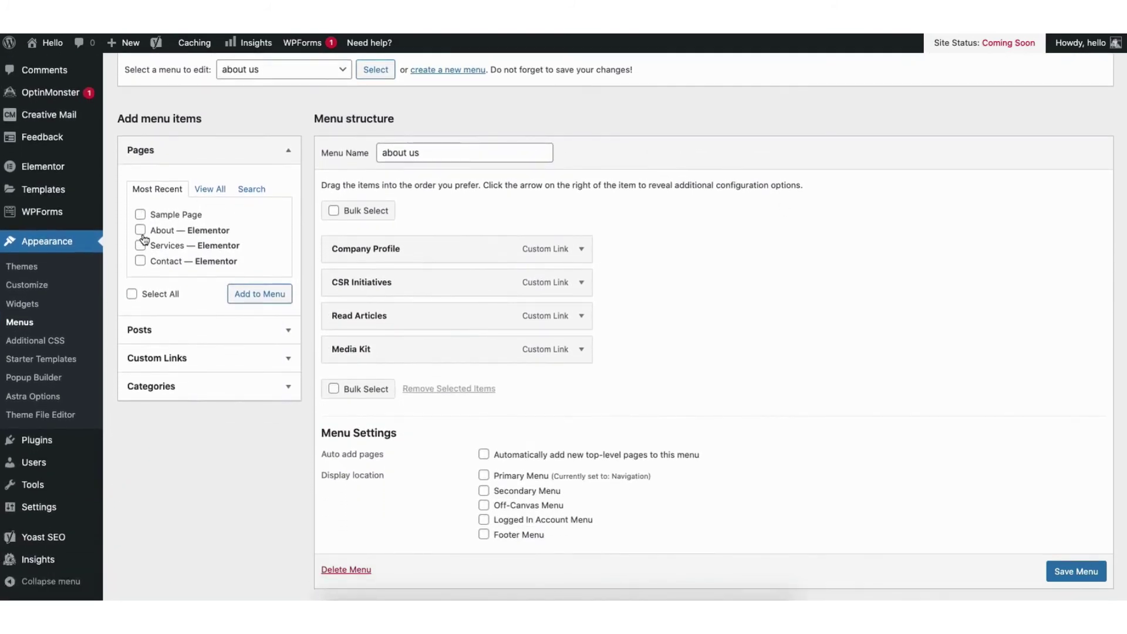
mouse_move(383, 252)
mouse_down()
mouse_move(383, 282)
mouse_move(385, 243)
mouse_up()
click(581, 251)
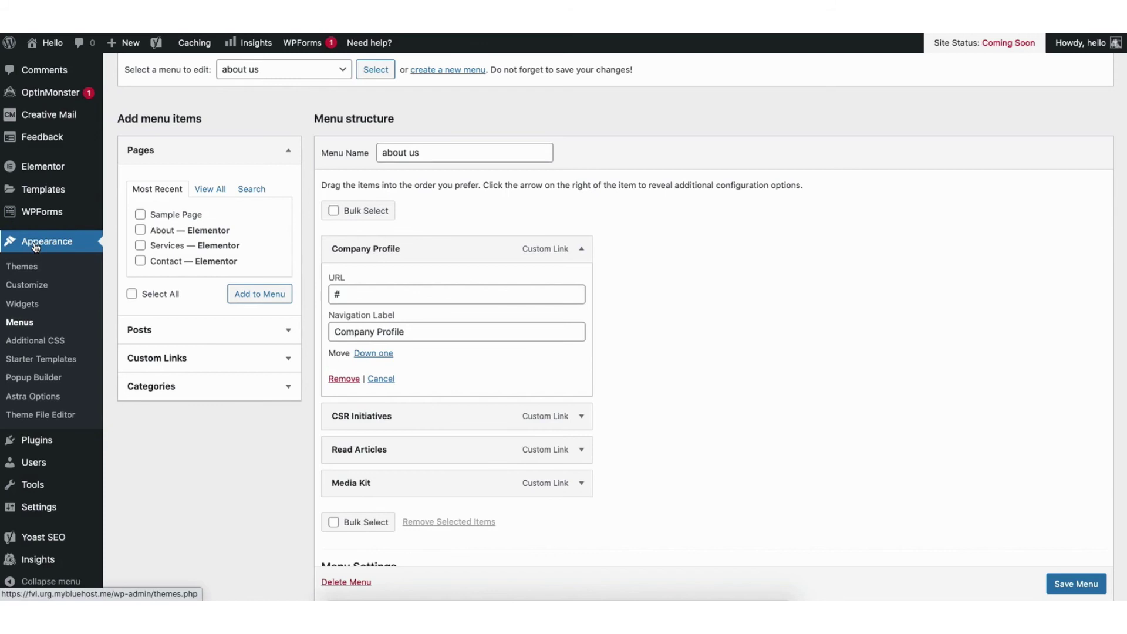
Open the theme customizer's Footer Builder and show the editable address text in footer Widget 1.
click(25, 290)
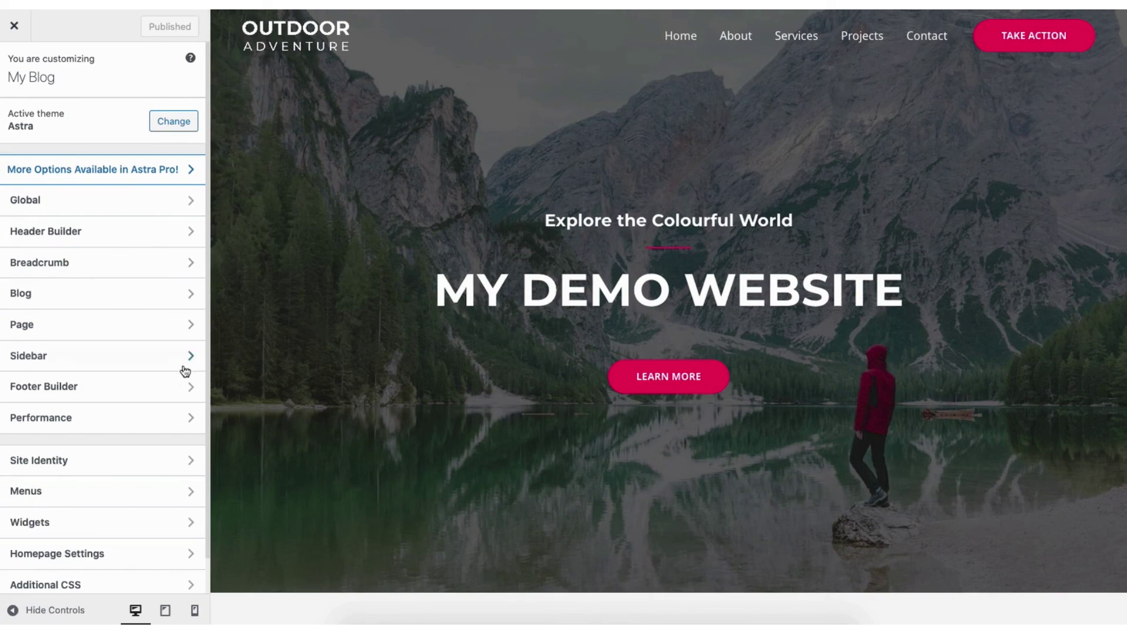
click(135, 388)
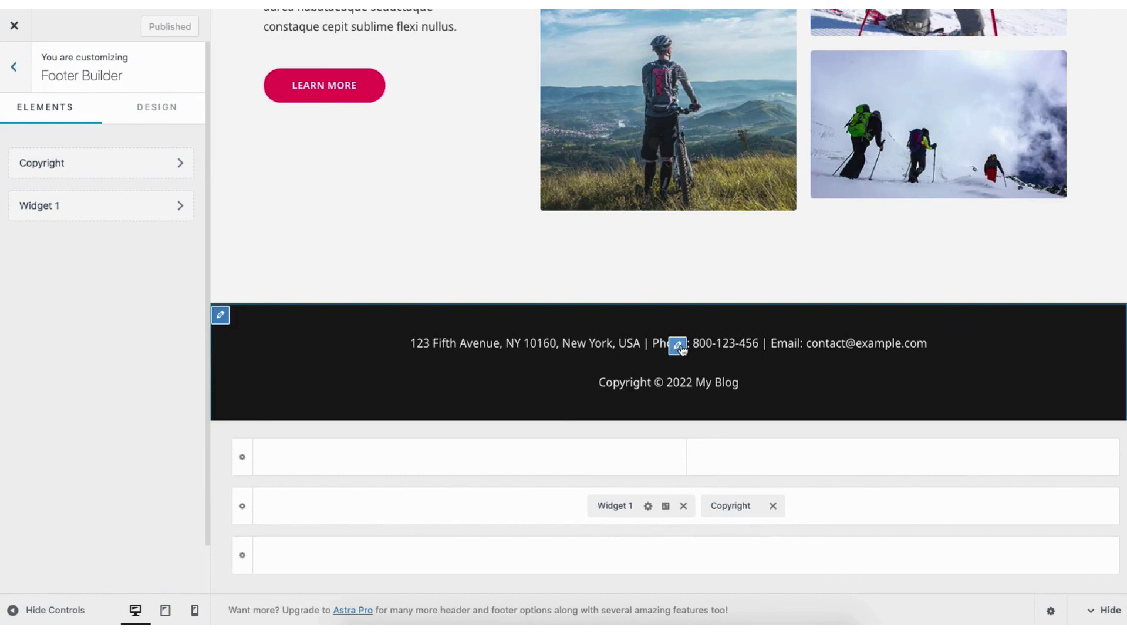
click(678, 348)
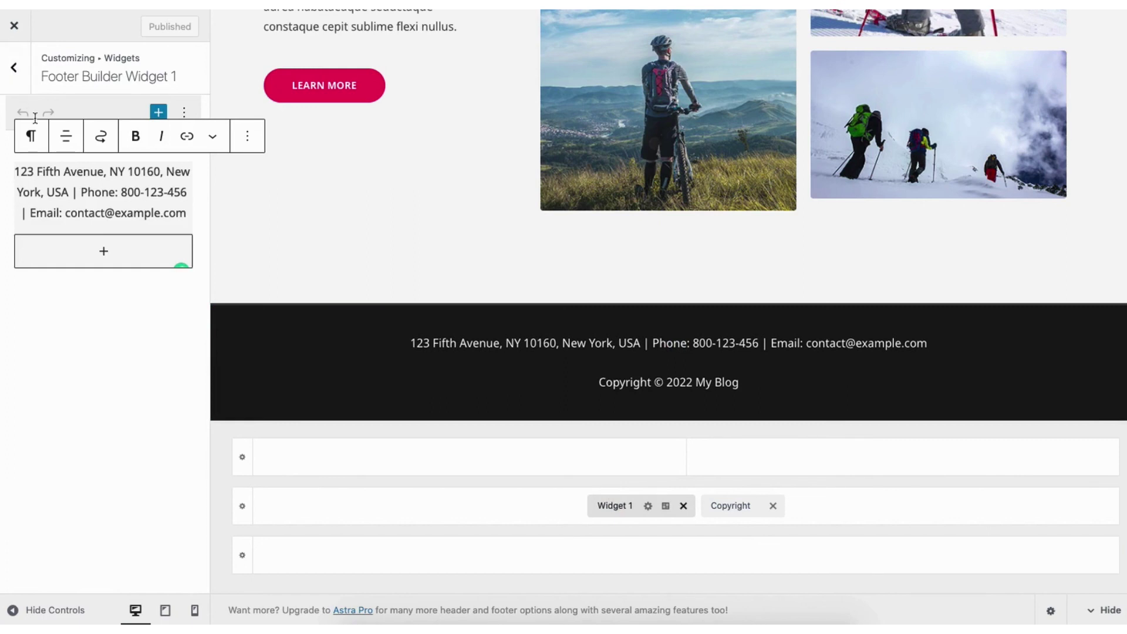
click(14, 68)
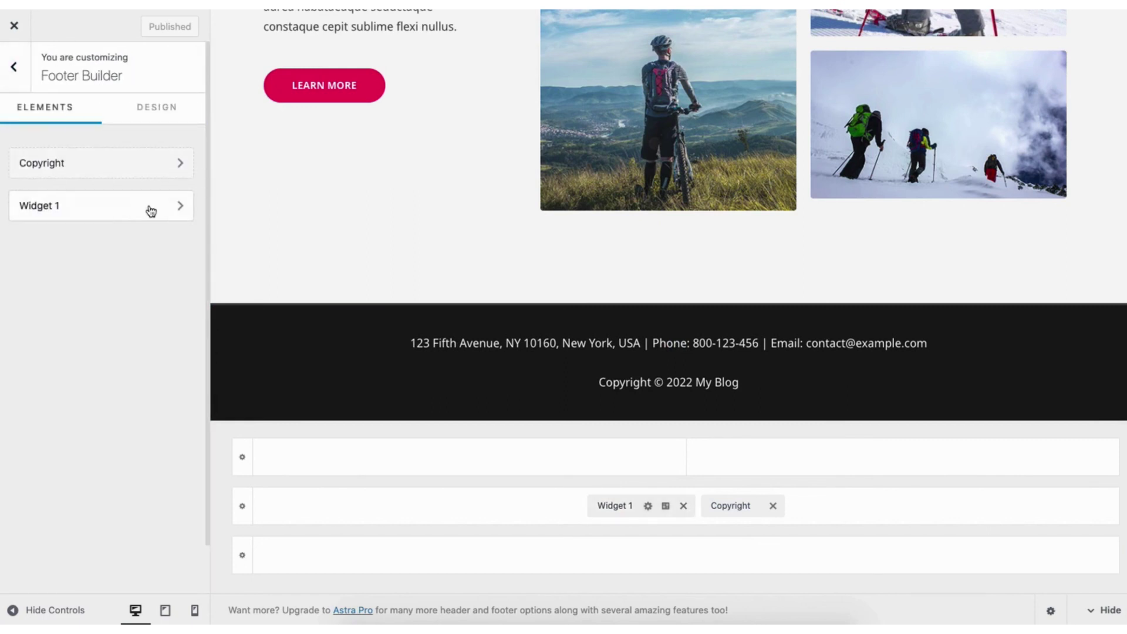
click(97, 210)
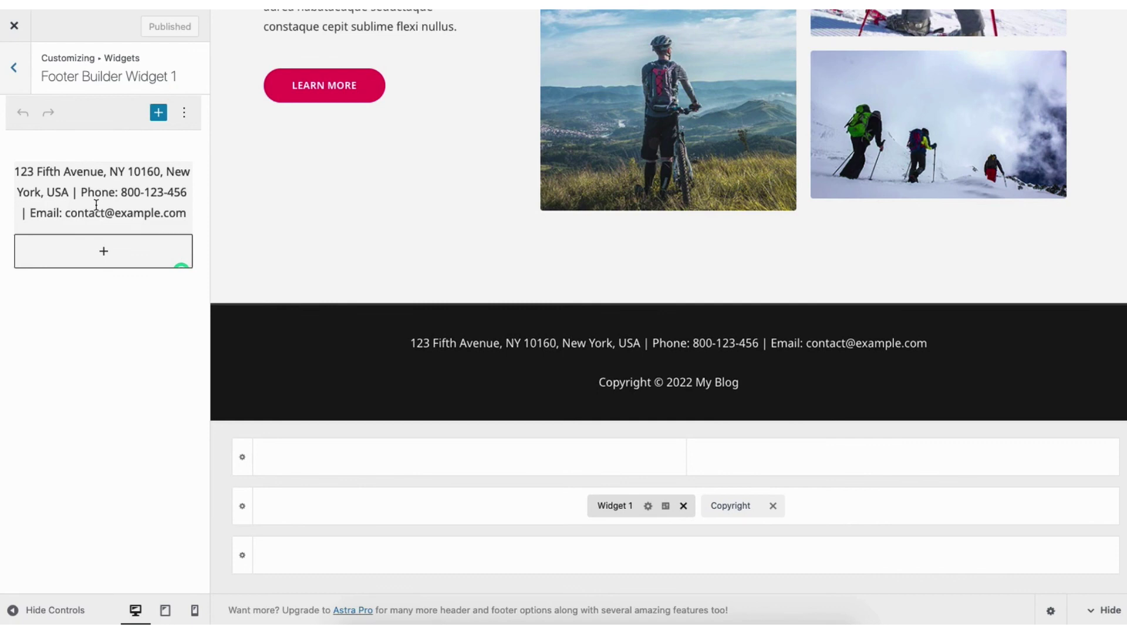
Show the blocks that can be added to footer Widget 1, and open the widget's design settings.
click(99, 254)
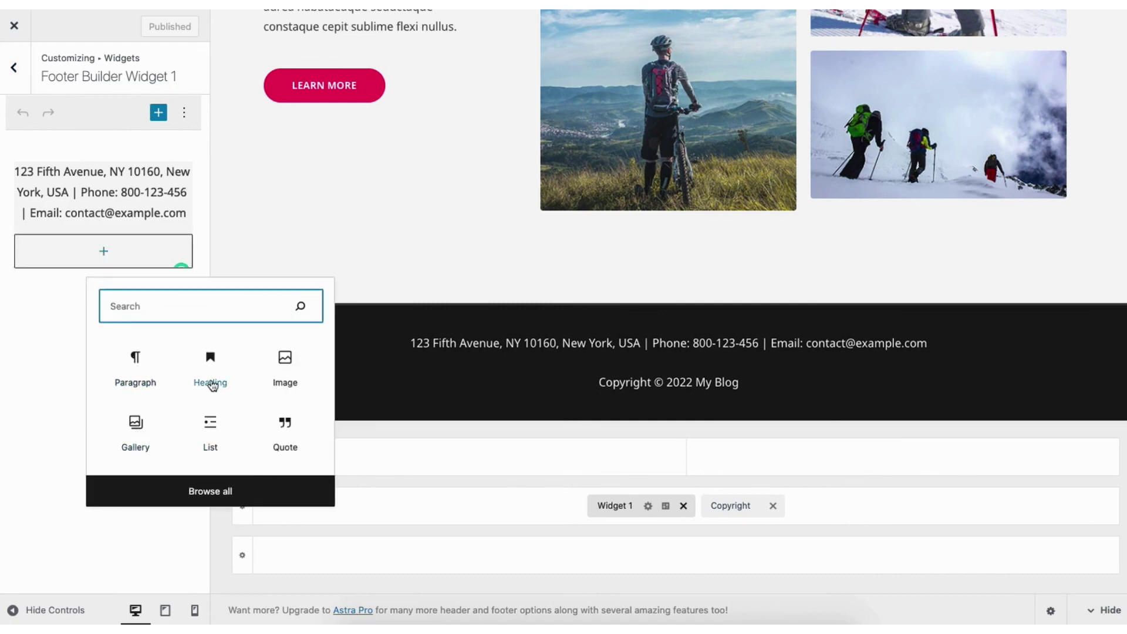
click(57, 330)
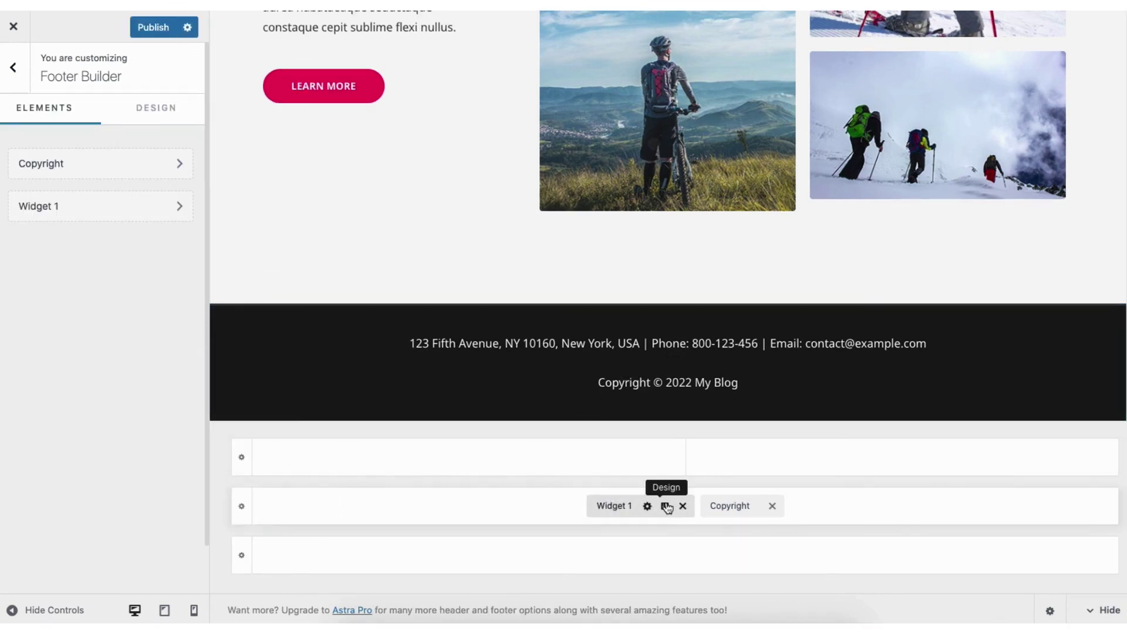
click(665, 507)
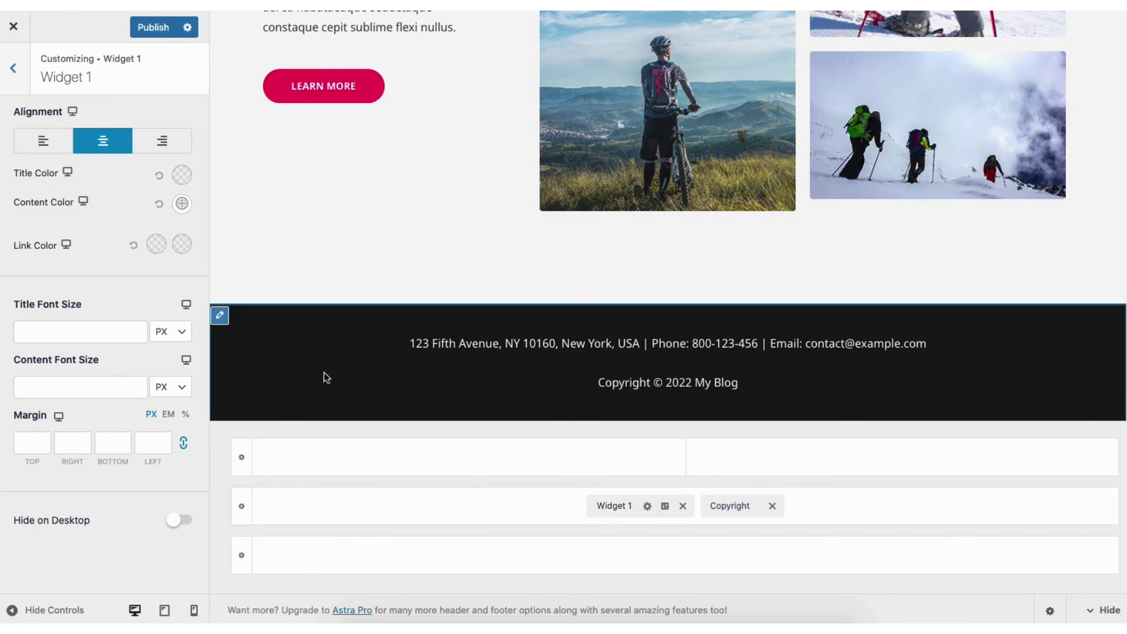
Set the primary footer to 2 columns, show the elements available for the row above it, and return to the customizer's main list.
click(220, 317)
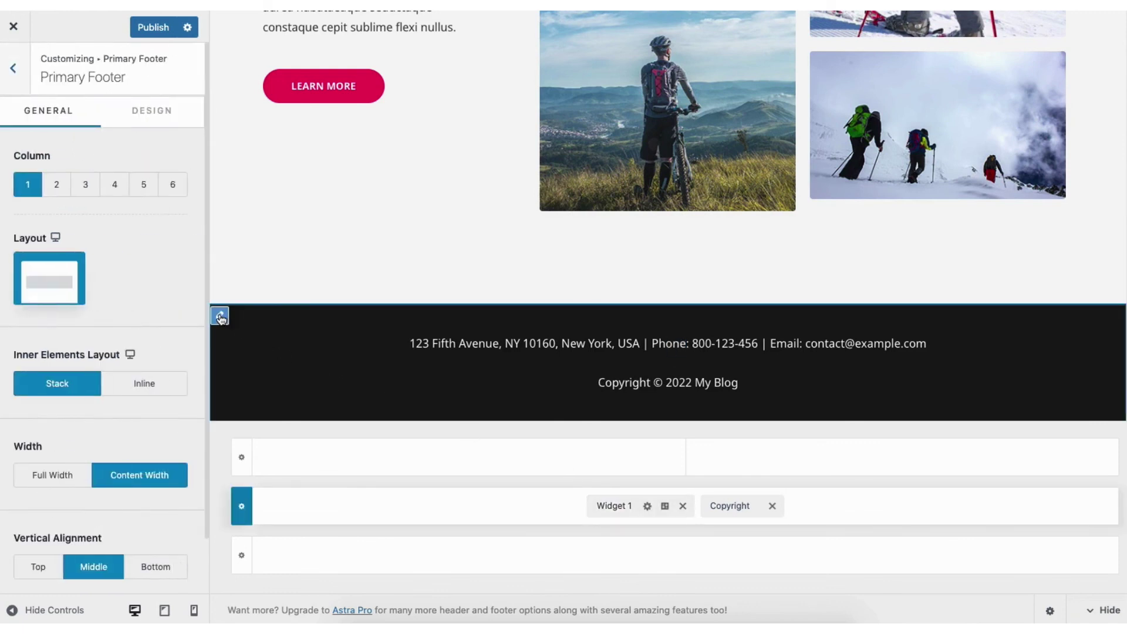
click(55, 187)
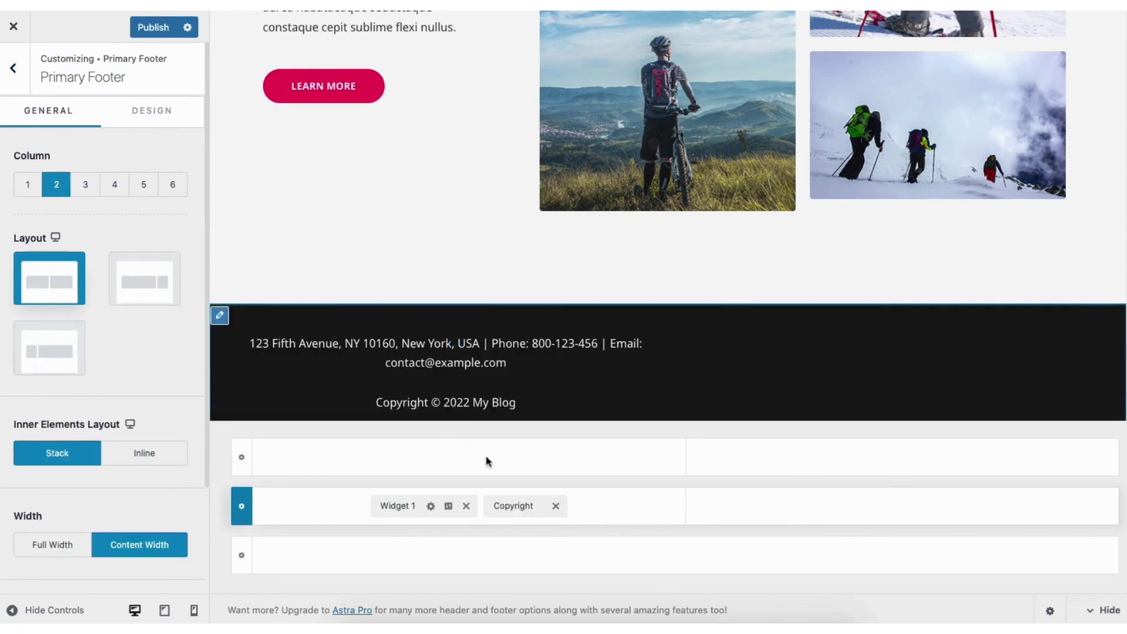
click(469, 460)
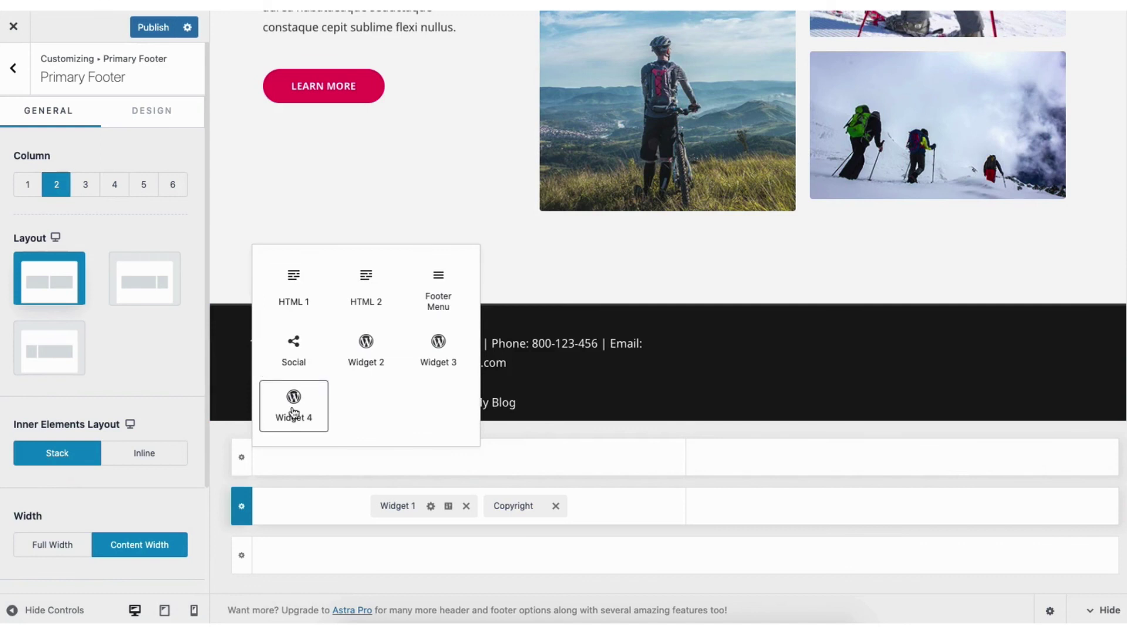
click(16, 71)
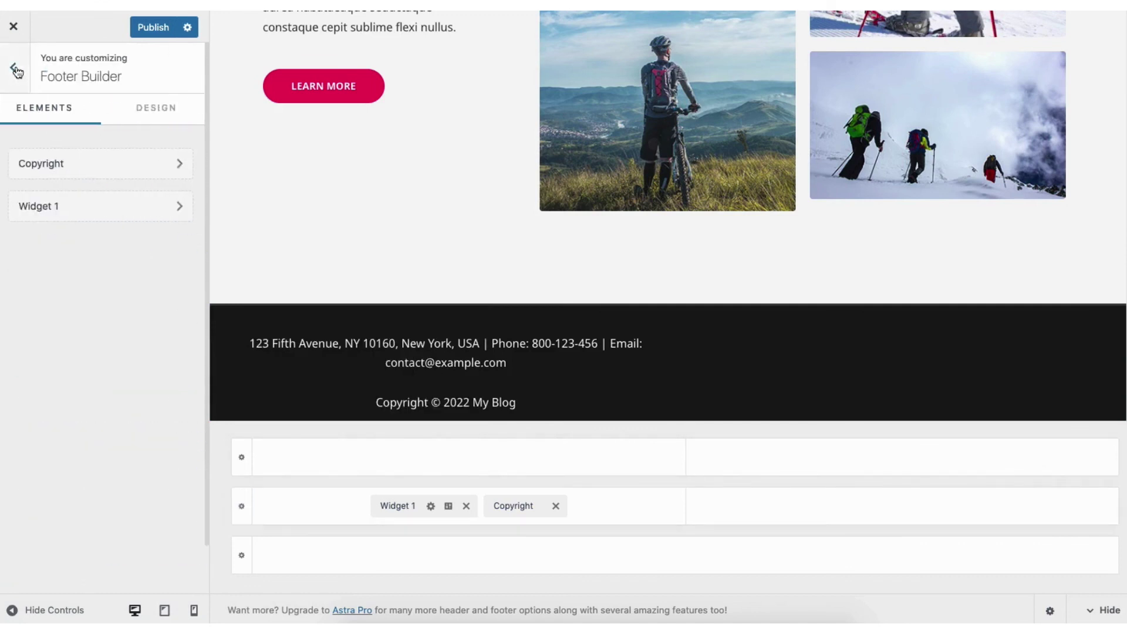
click(17, 72)
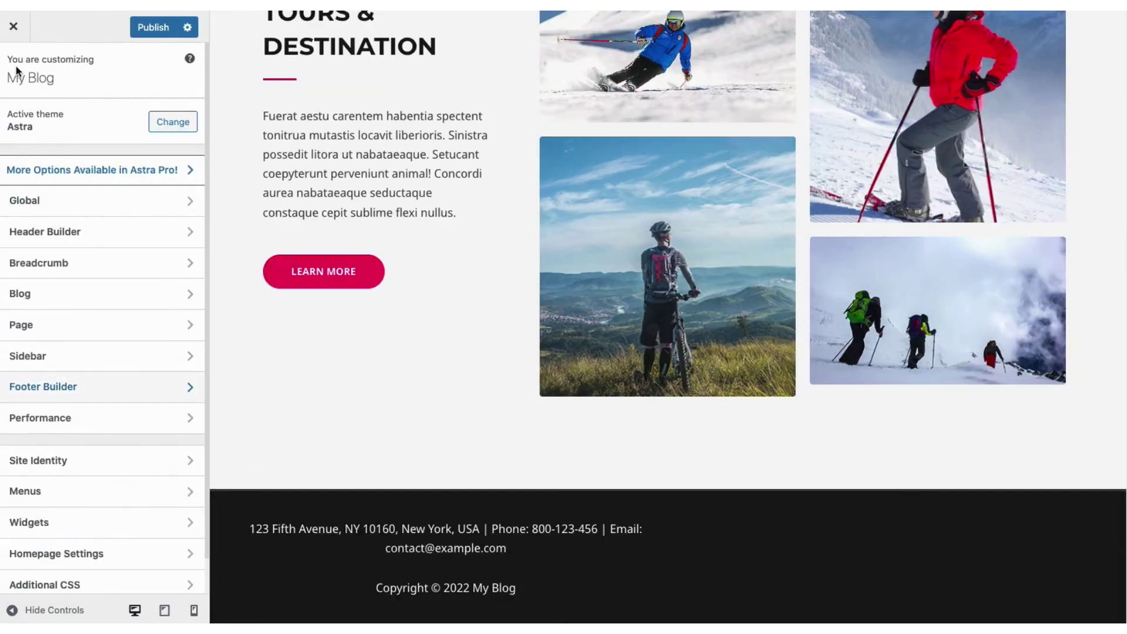
Review the Site Identity settings, viewing the image picker for the site icon and the site title and logo settings.
click(91, 462)
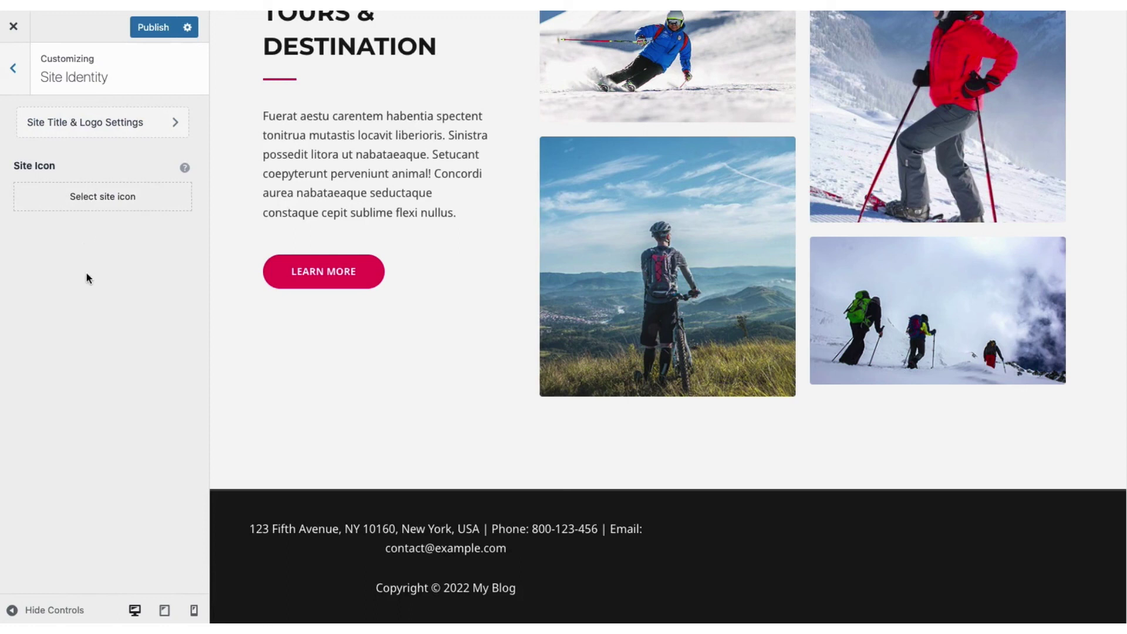
click(90, 201)
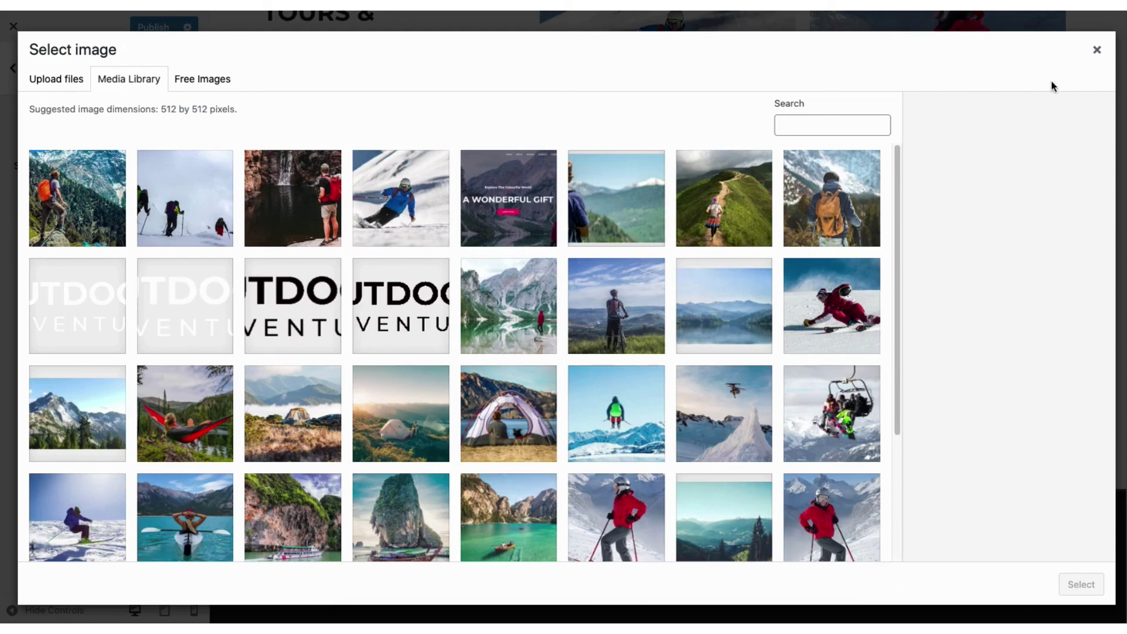
click(1097, 50)
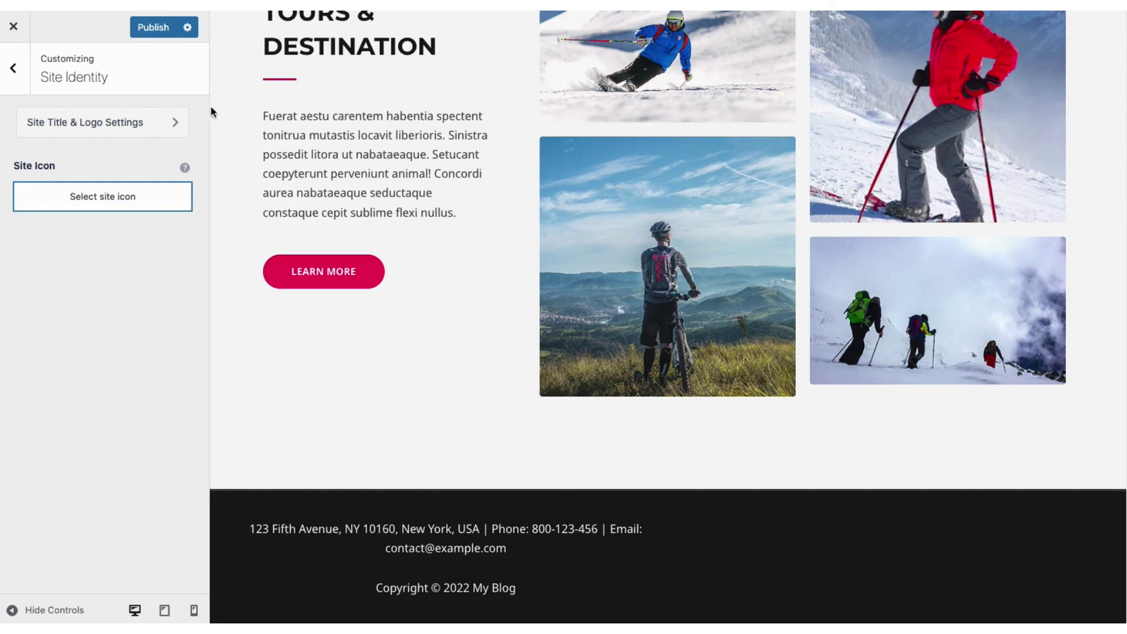
click(101, 125)
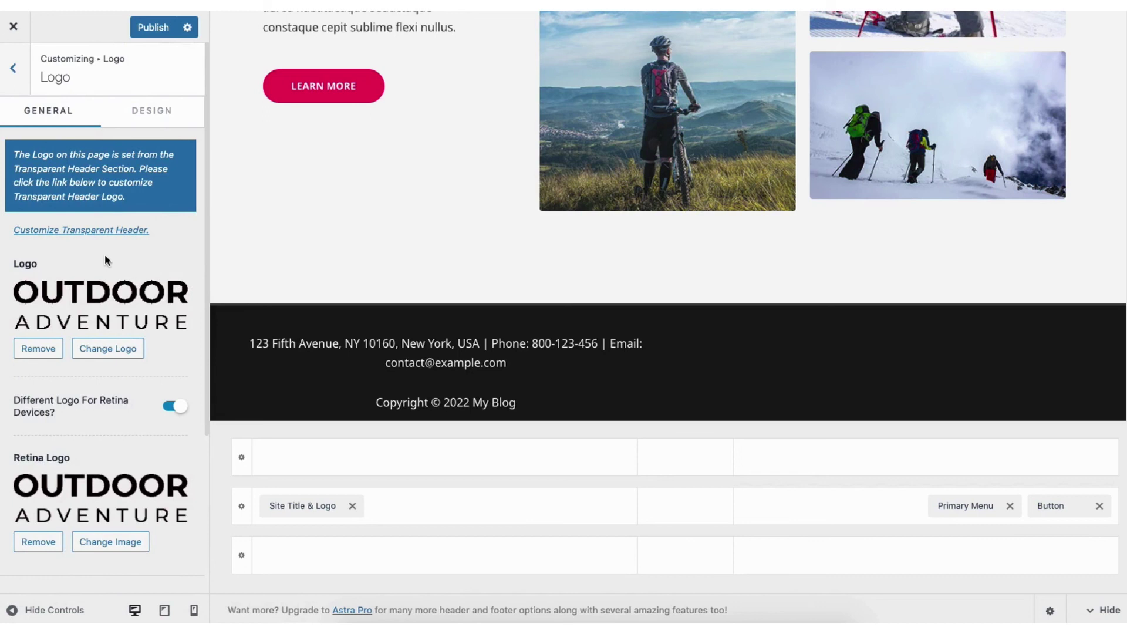
click(14, 69)
click(15, 69)
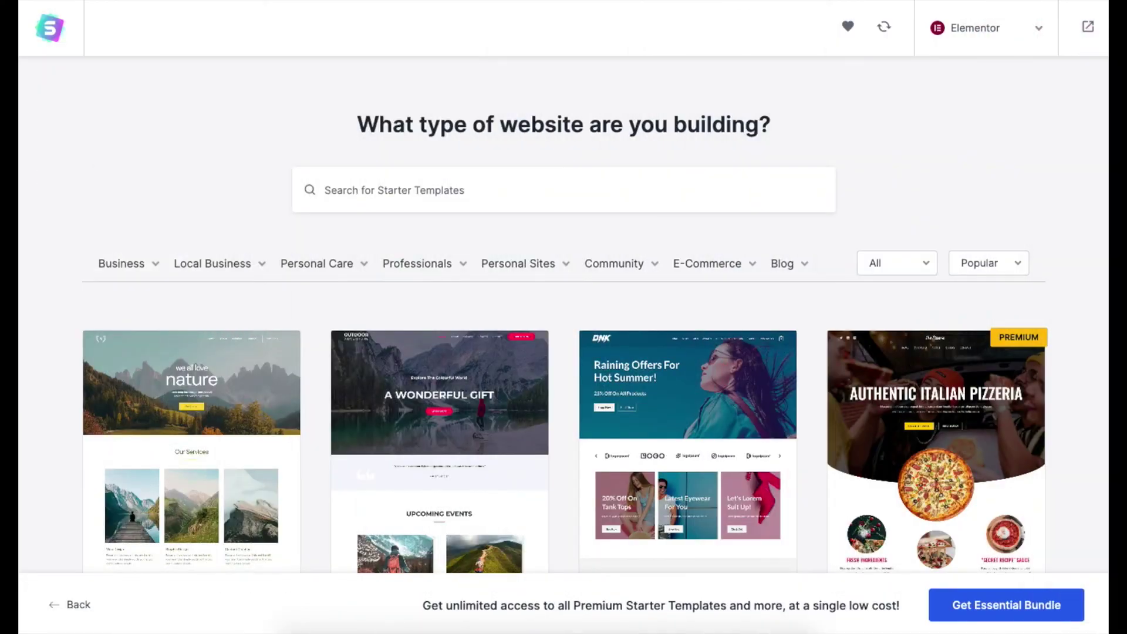
Browse the gallery of Elementor starter templates.
scroll(564, 317, down, 5)
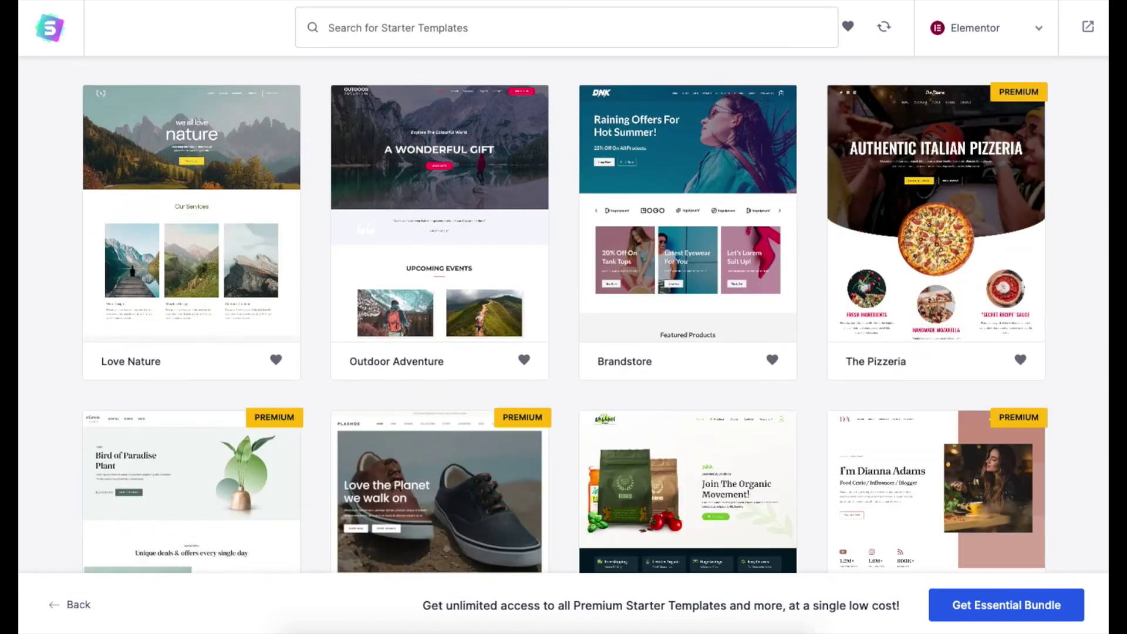
scroll(564, 317, down, 2)
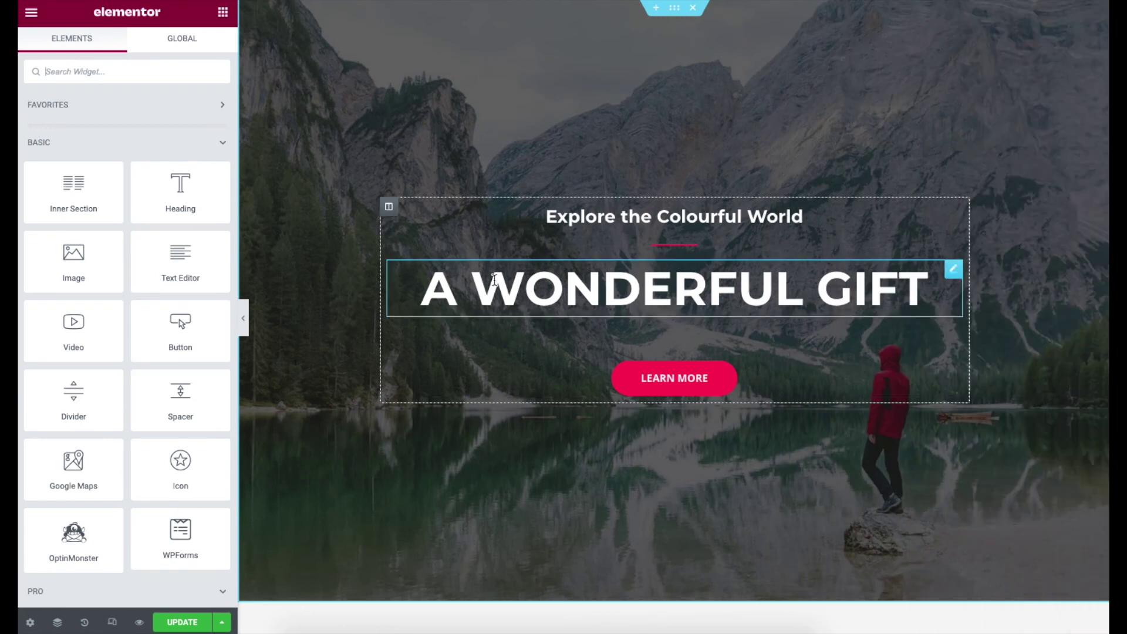
Open the "A Wonderful Gift" hero heading for editing in the Elementor page editor.
click(422, 288)
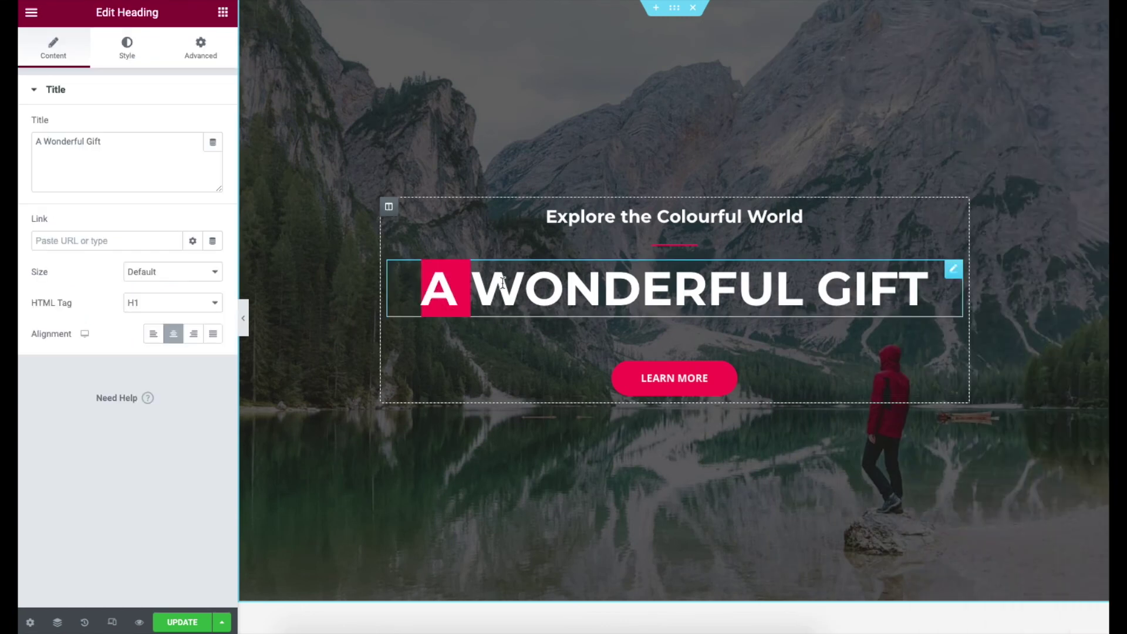